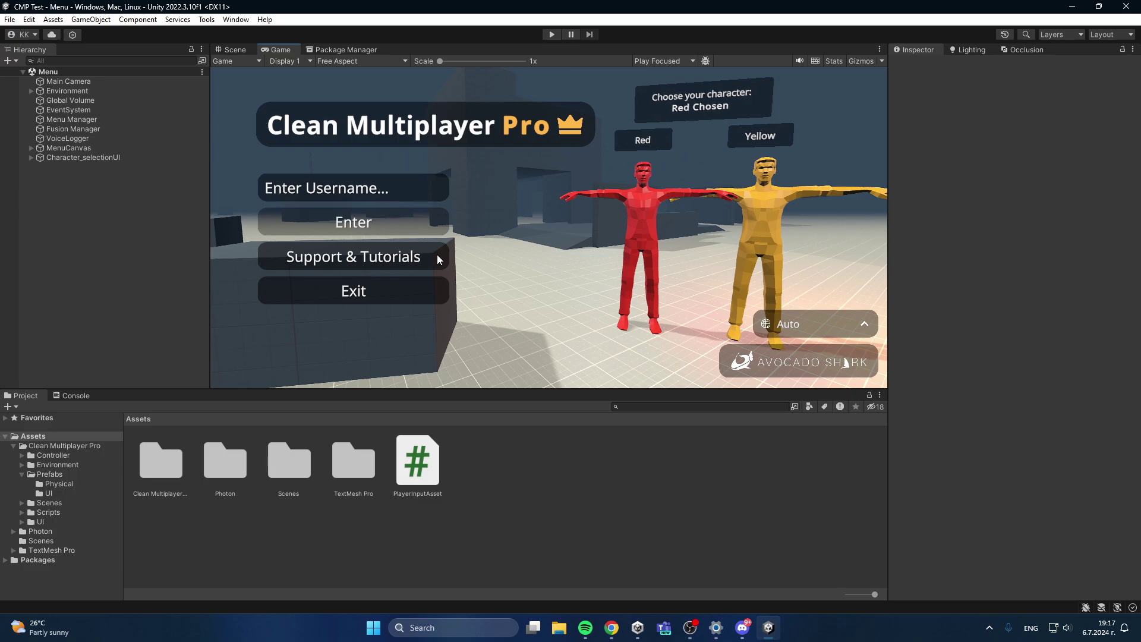
Import the complete Lowpoly Magician RIO package from My Assets into the project.
left_click(336, 48)
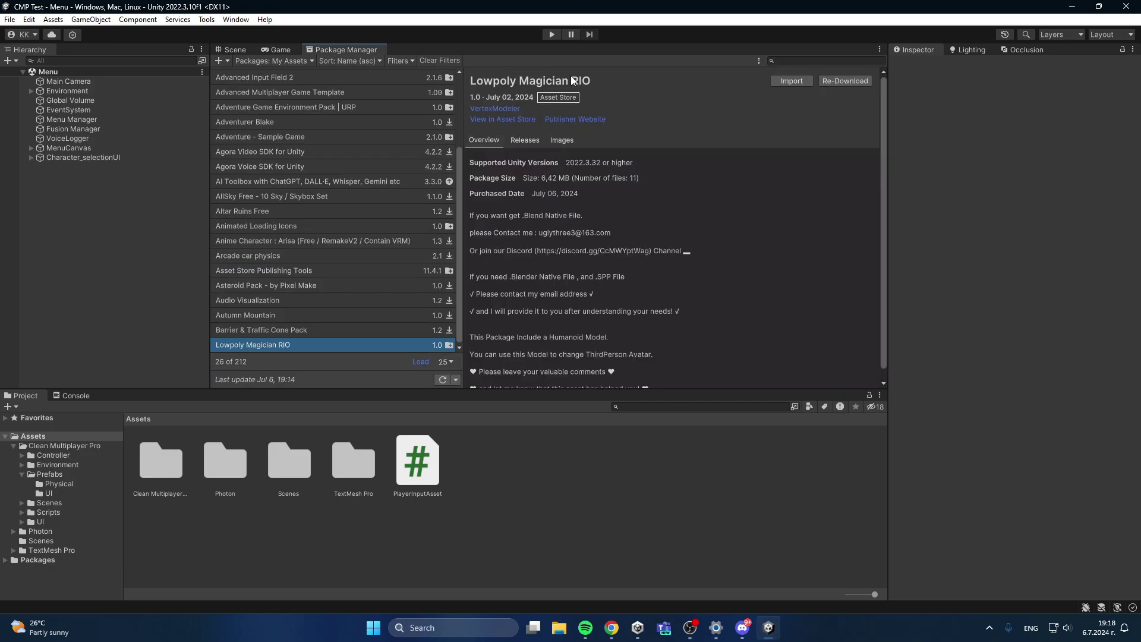
left_click(789, 80)
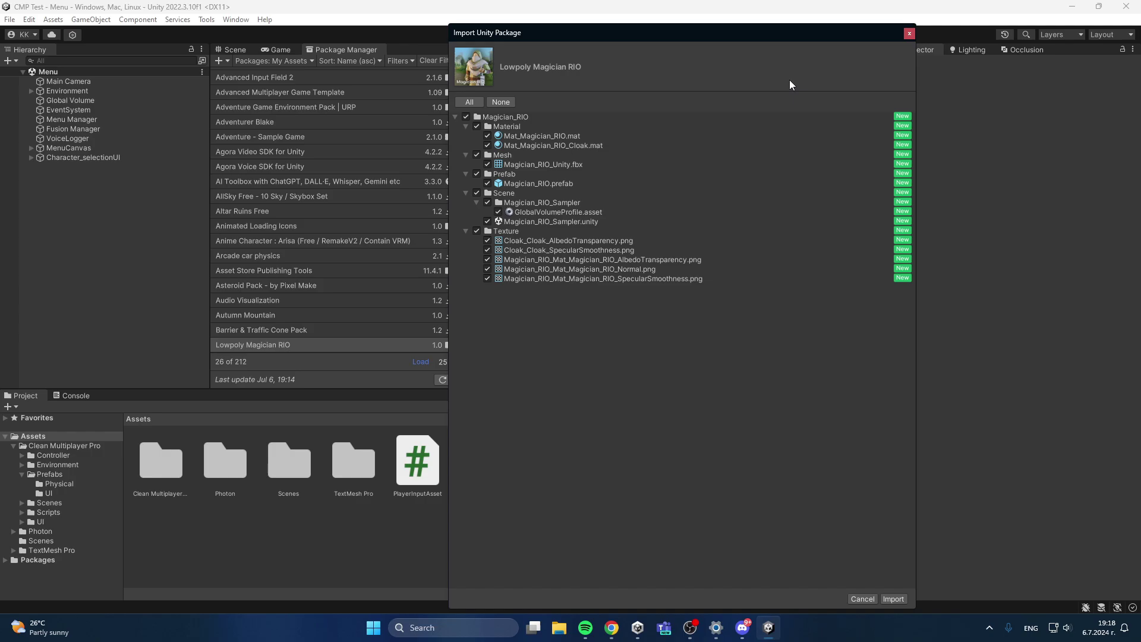
left_click_drag(521, 34, 477, 31)
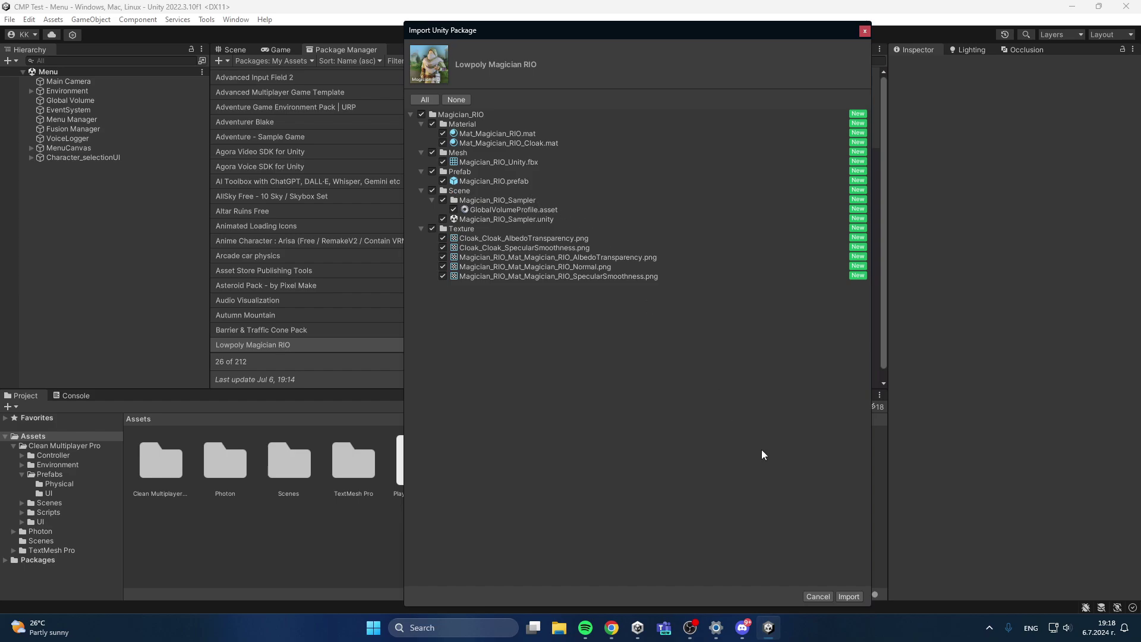
left_click(849, 596)
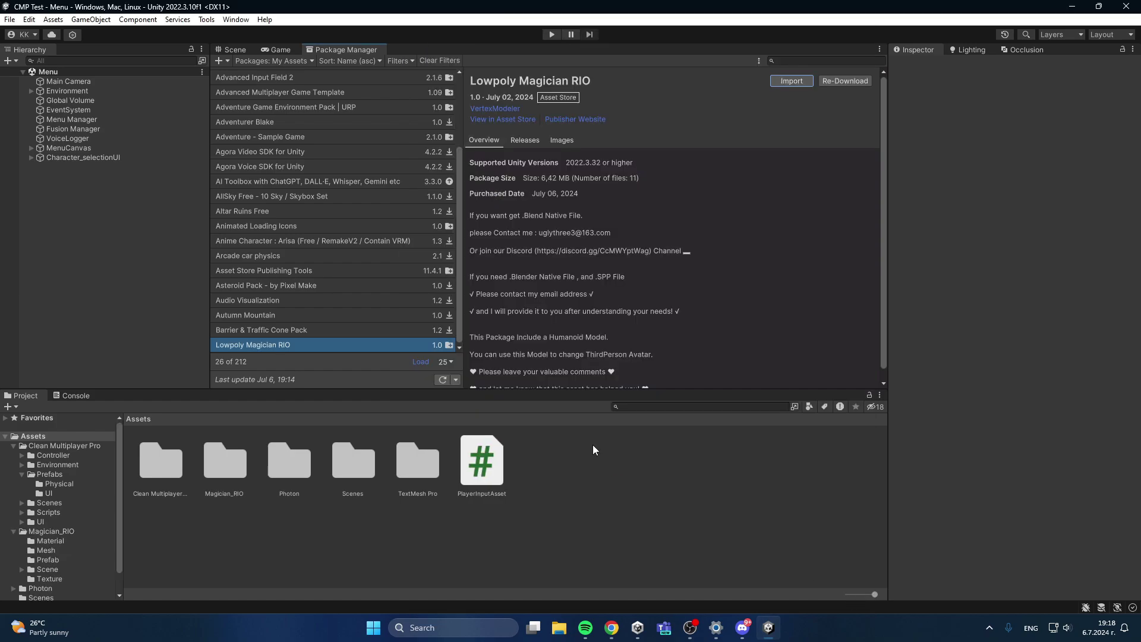
Show the Scene view and open the Prefab folder inside Magician_RIO to check the imported character prefab.
left_click(235, 51)
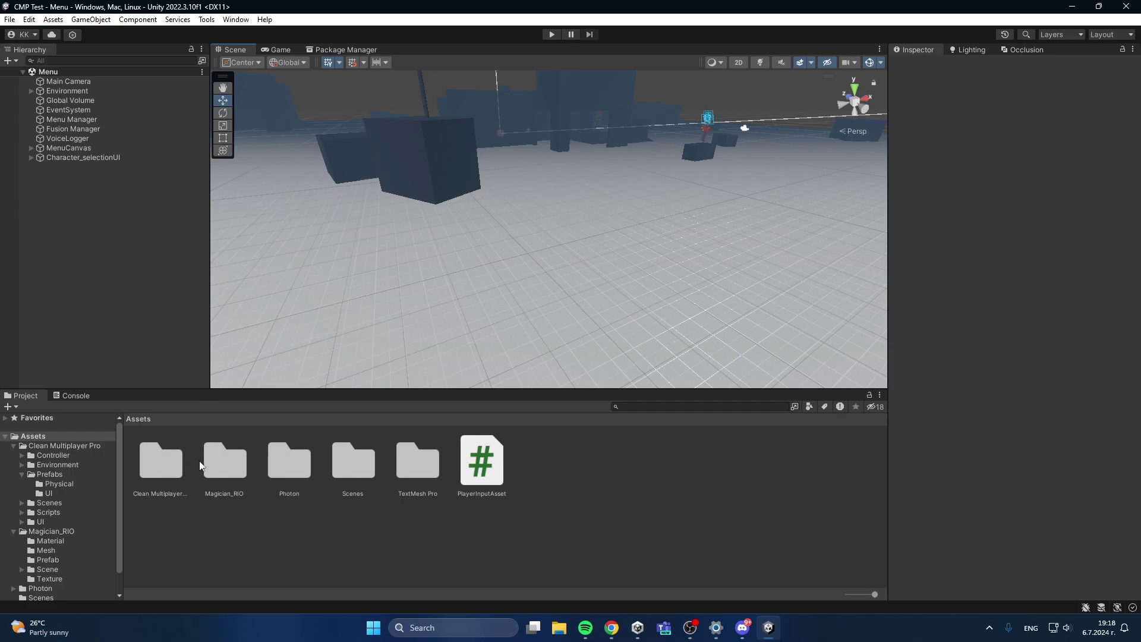
double_click(230, 465)
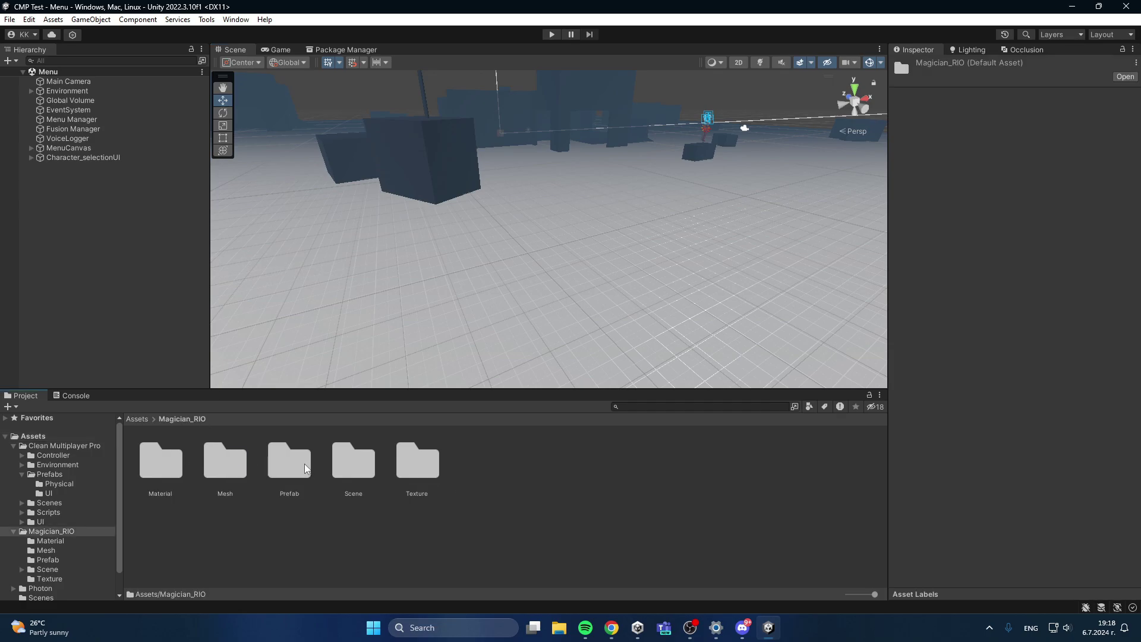
left_click(136, 418)
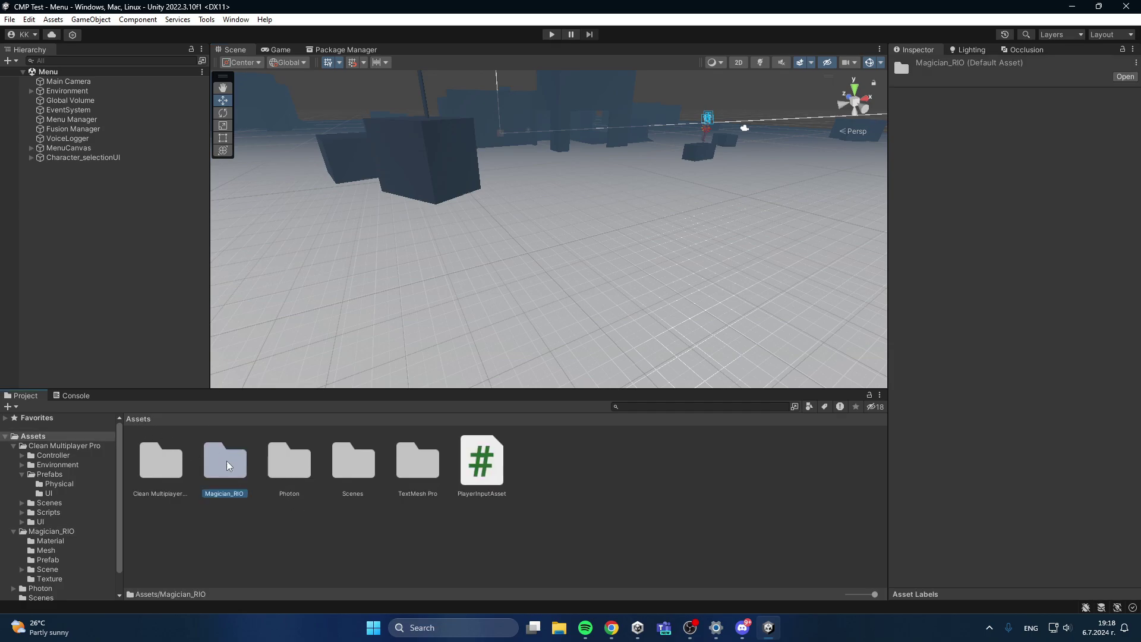
double_click(226, 461)
double_click(287, 462)
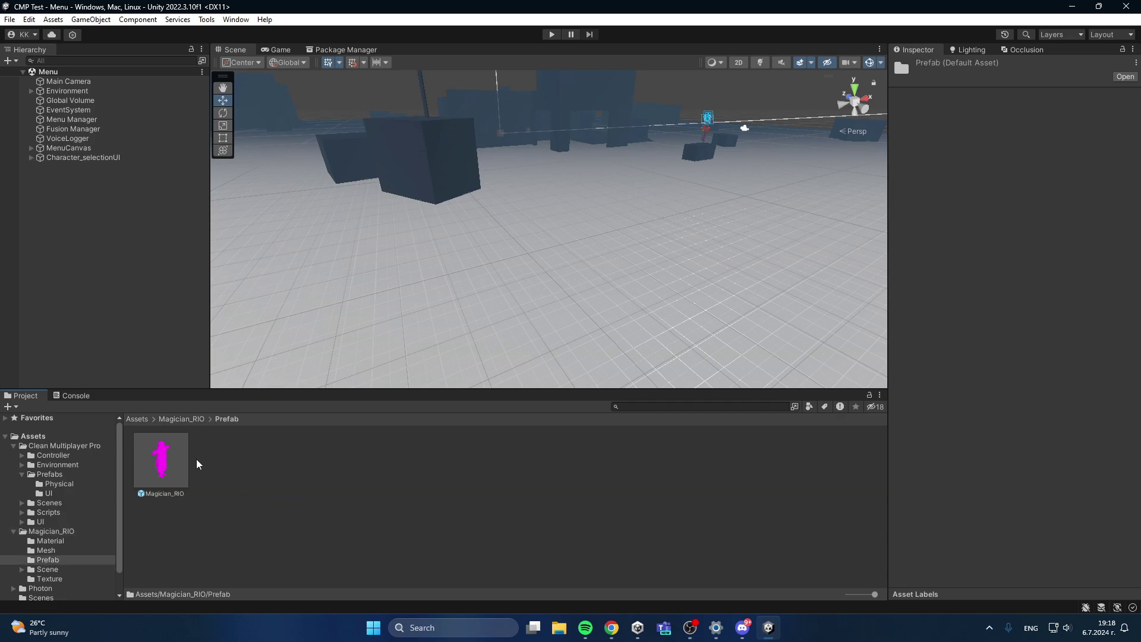
Switch both magician materials in the Magician_RIO Material folder to the Standard shader.
left_click(176, 419)
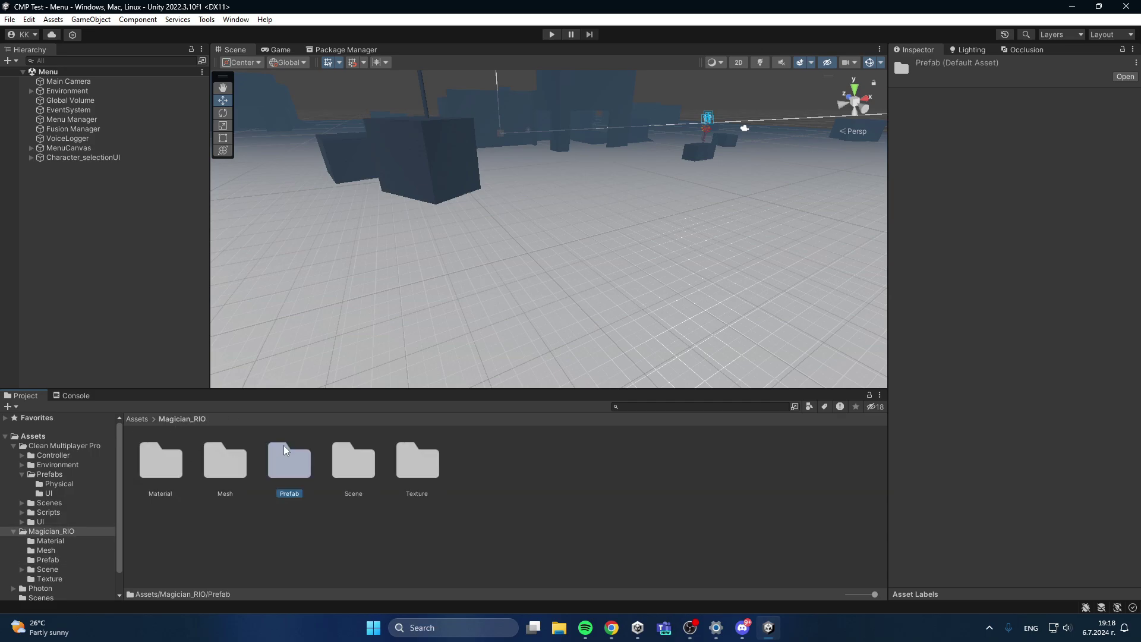
double_click(158, 471)
left_click(150, 470)
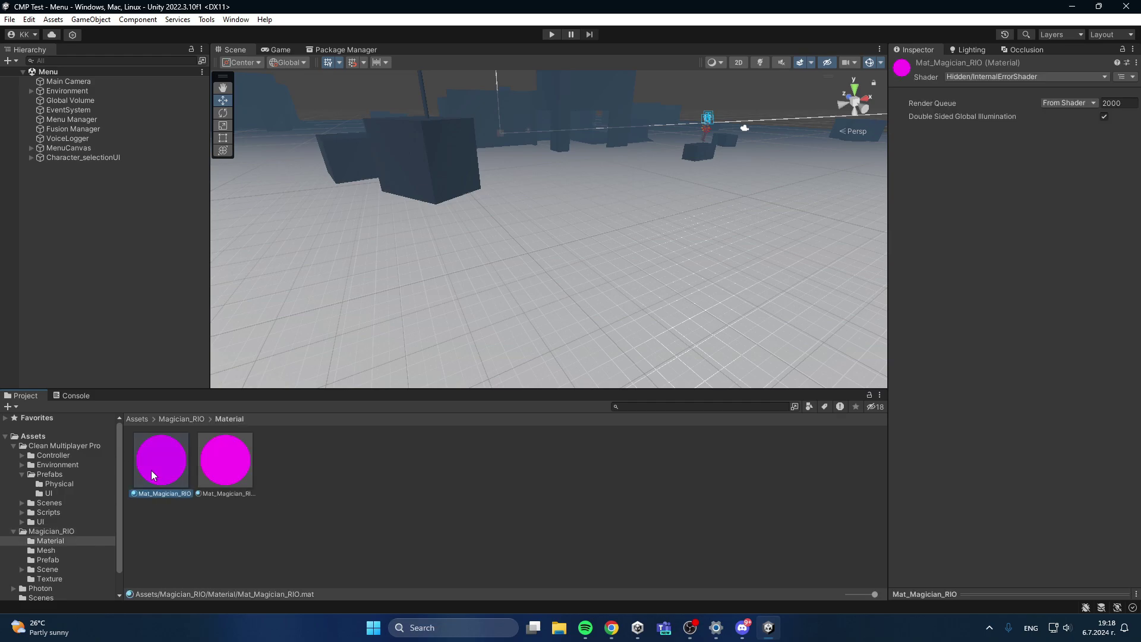
left_click(211, 459, "ctrl")
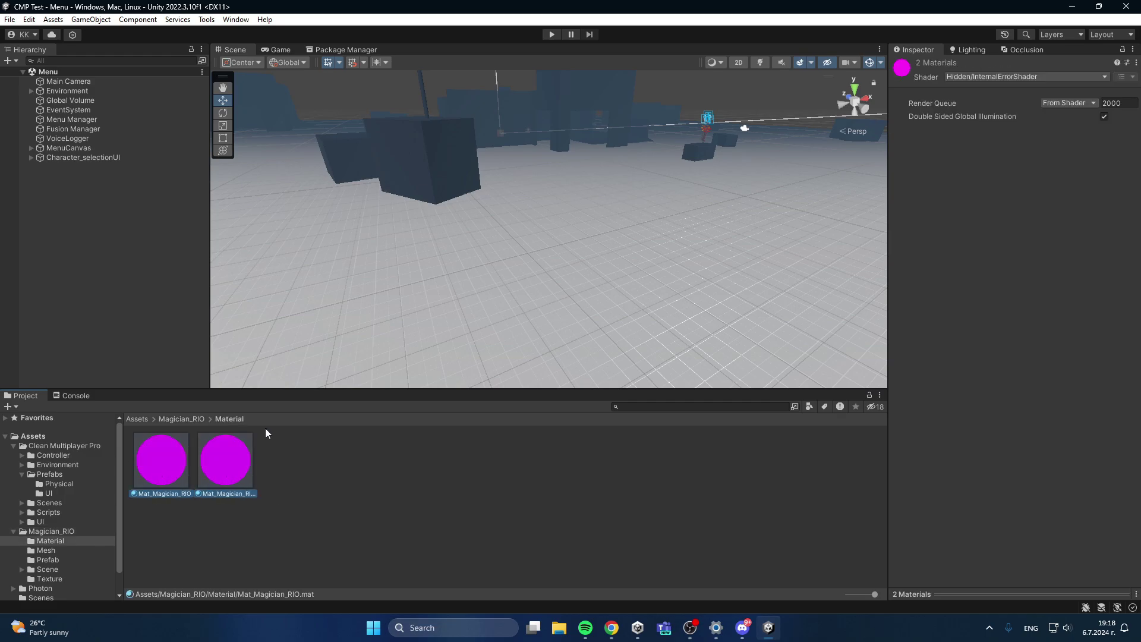
left_click(1017, 76)
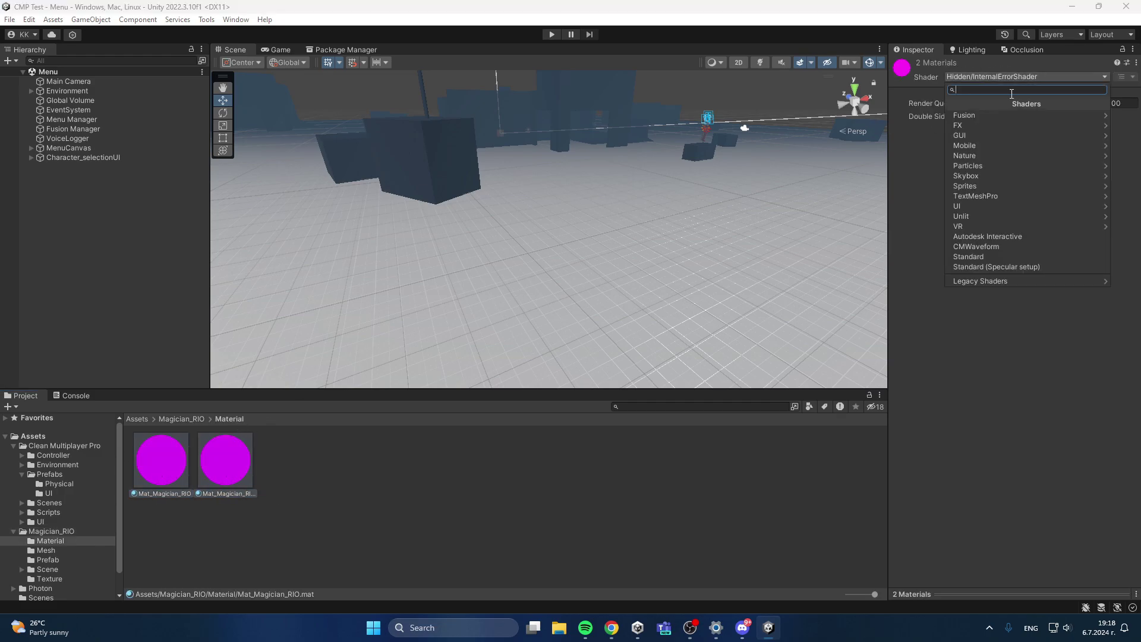
left_click(973, 257)
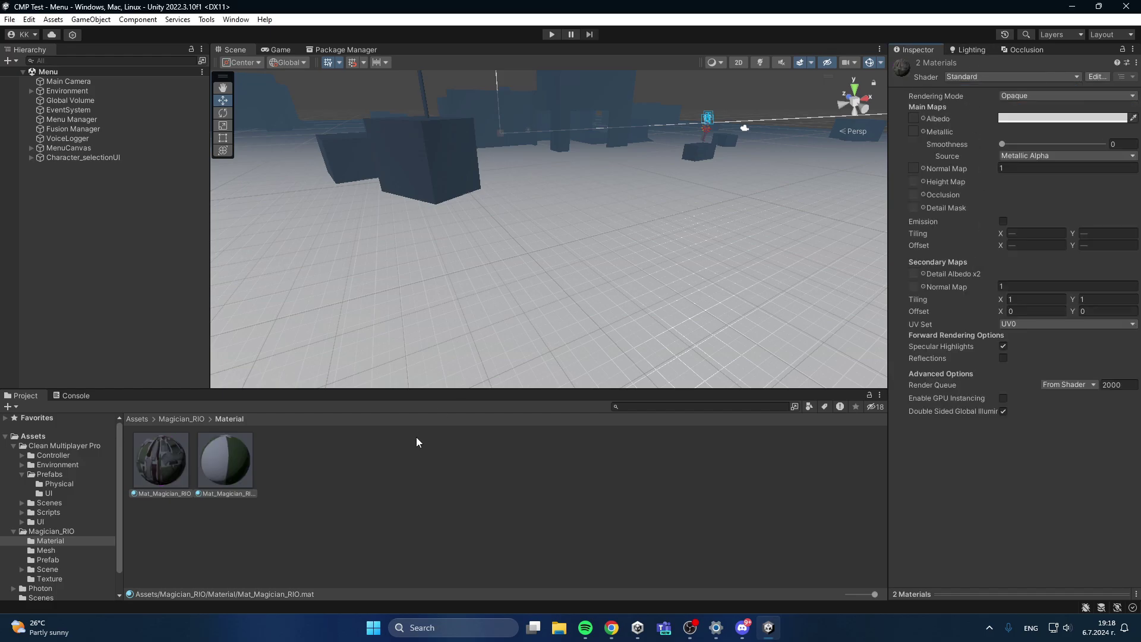
Open the Magician_RIO prefab for editing and examine the textured character model from several angles.
left_click(194, 419)
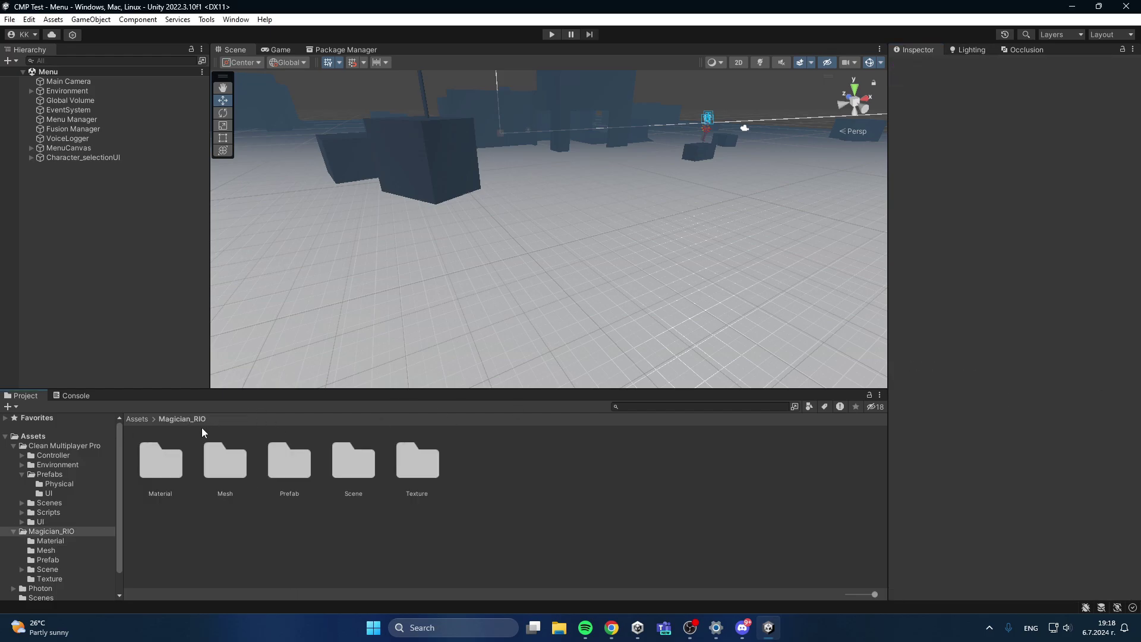
double_click(285, 458)
double_click(169, 470)
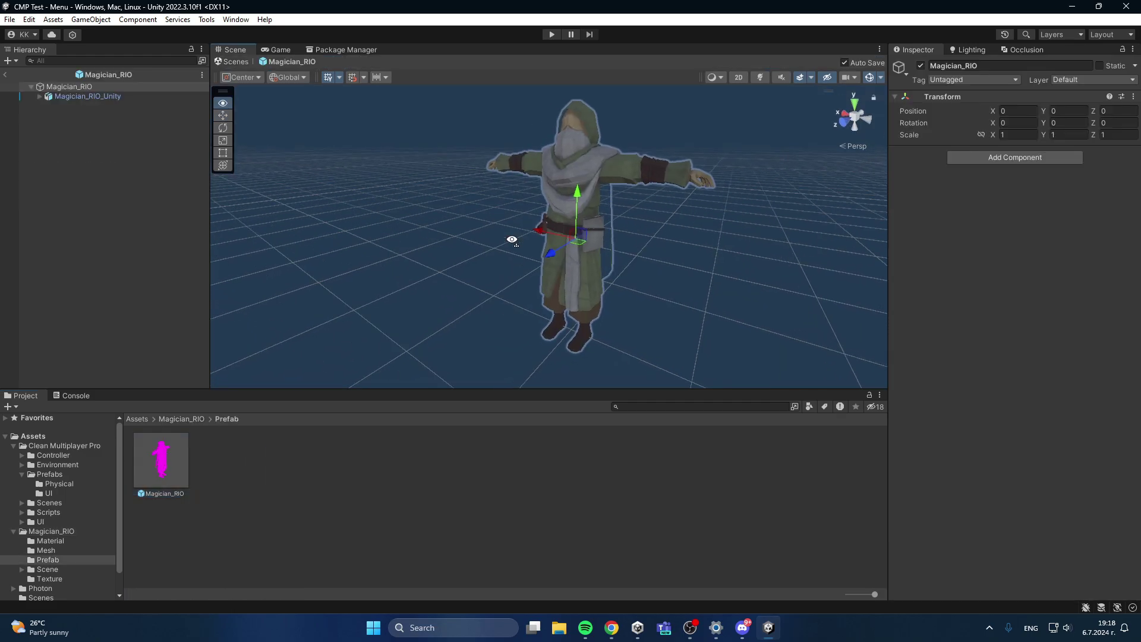
key("a")
right_click_drag(511, 239, 435, 216)
key("s")
key("w")
key("d")
key("s")
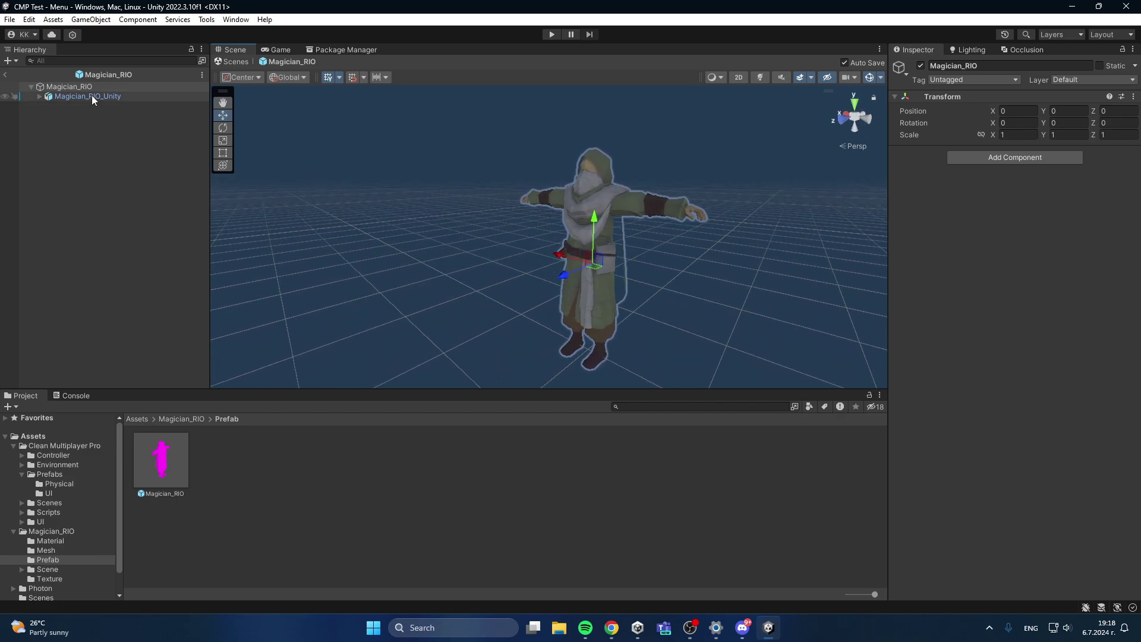
Inspect the Animator component and model of the Magician_RIO_Unity child object, and return to the Menu scene.
left_click(91, 97)
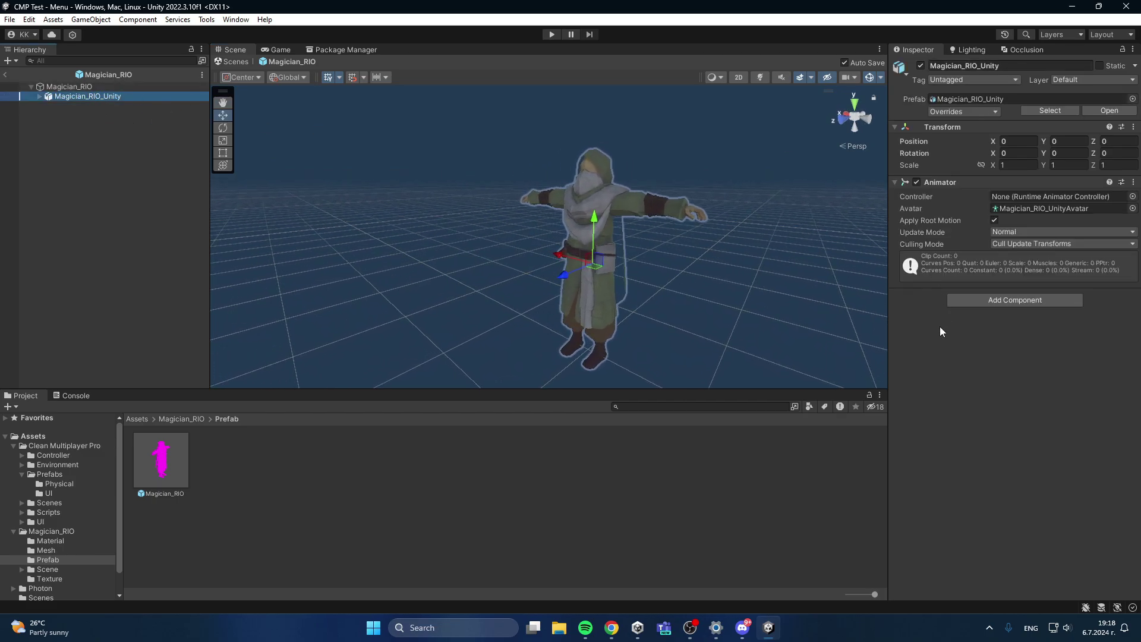
key("w")
right_click_drag(676, 268, 618, 265)
key("s")
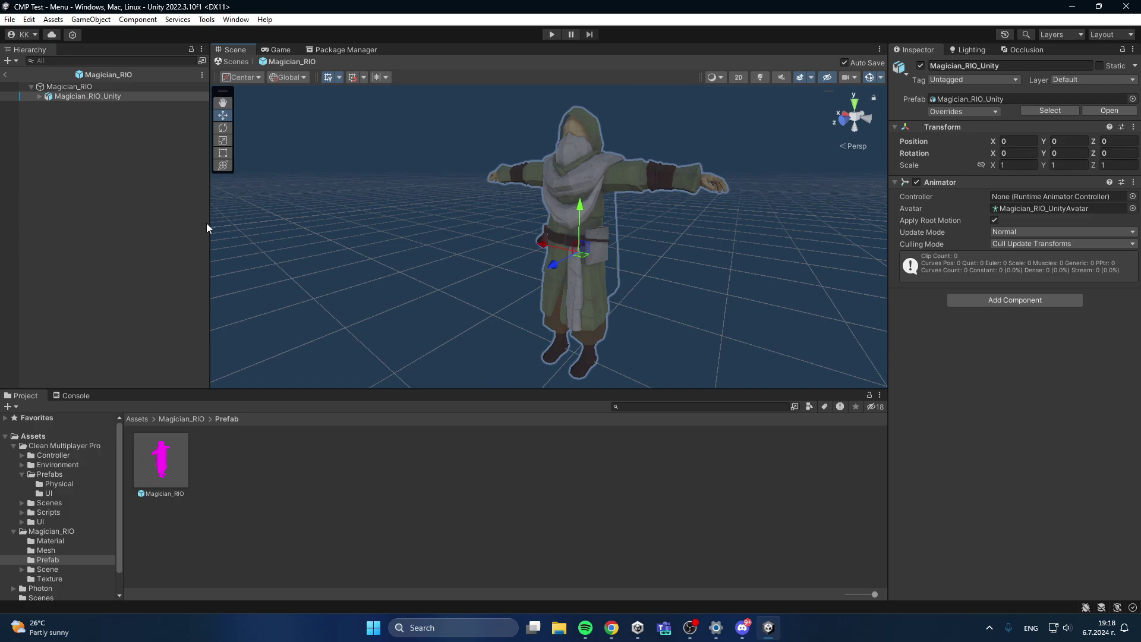
left_click(5, 75)
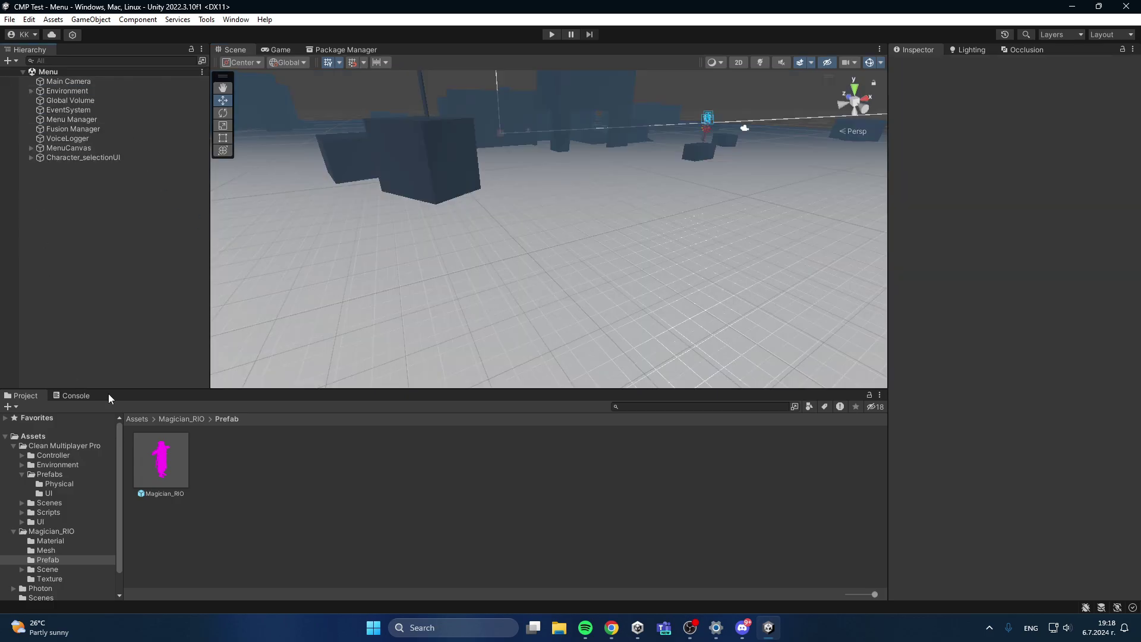
Open Player Prefab Red from the Clean Multiplayer Pro Prefabs/Physical folder for editing.
left_click(137, 419)
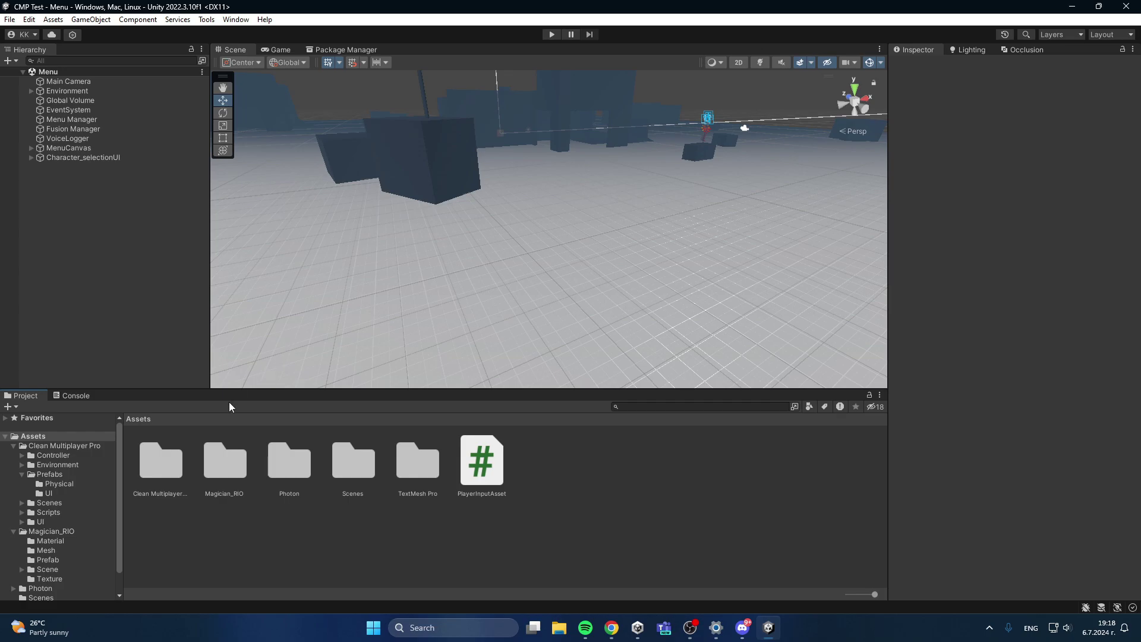
double_click(159, 454)
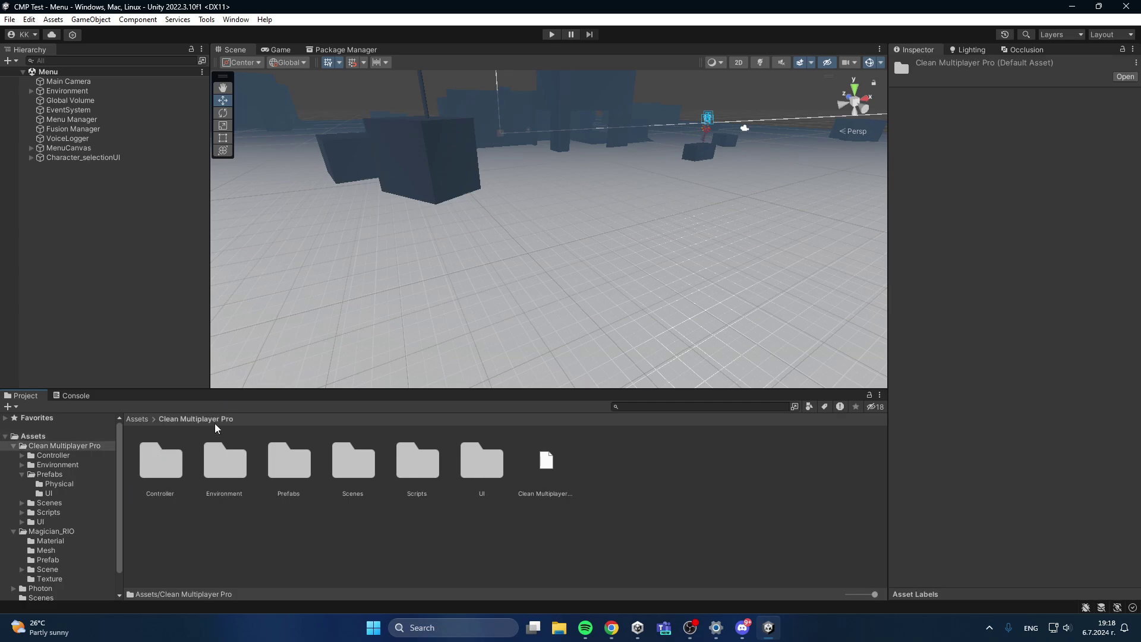
double_click(288, 465)
left_click(170, 462)
double_click(170, 463)
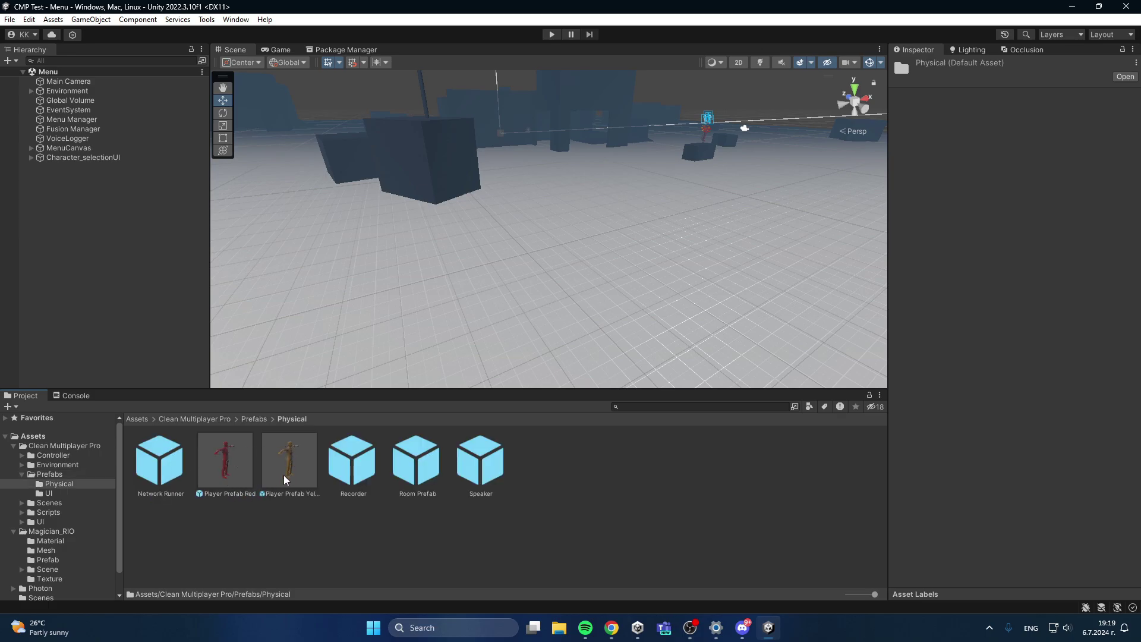
double_click(221, 458)
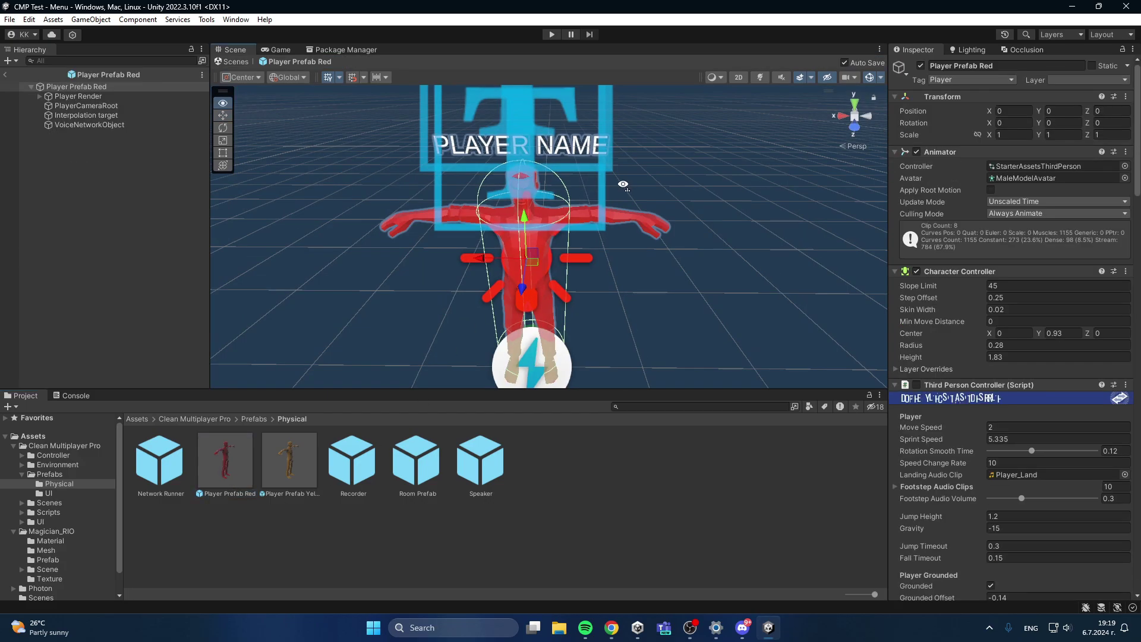
Examine the red character model and its Player Render object inside the player prefab.
left_click_drag(592, 194, 527, 122, "alt")
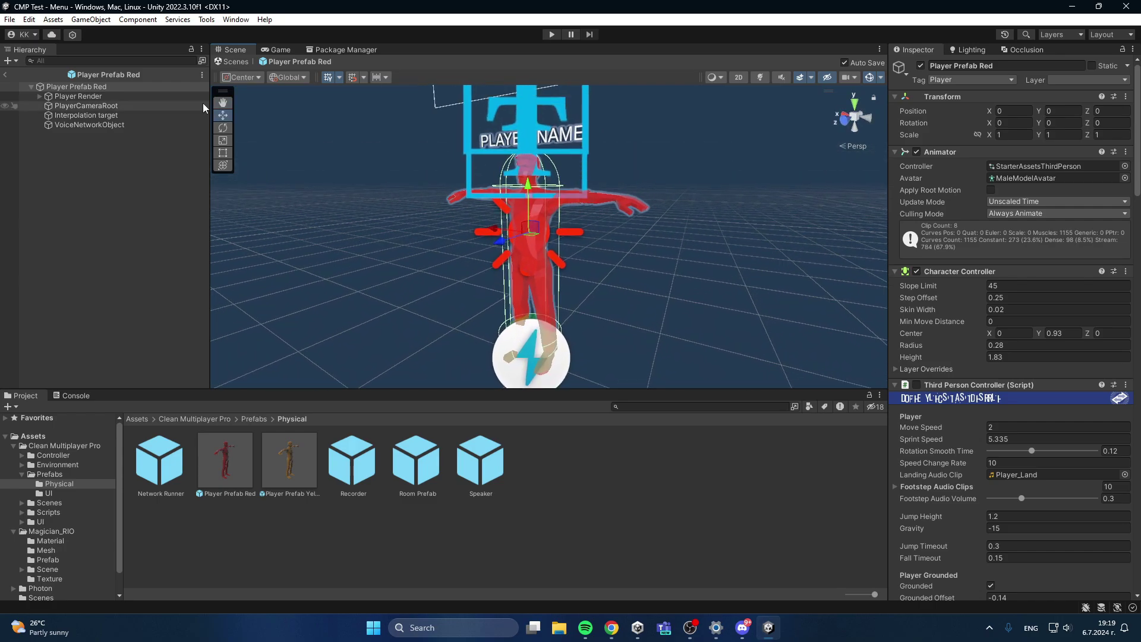
left_click(59, 96)
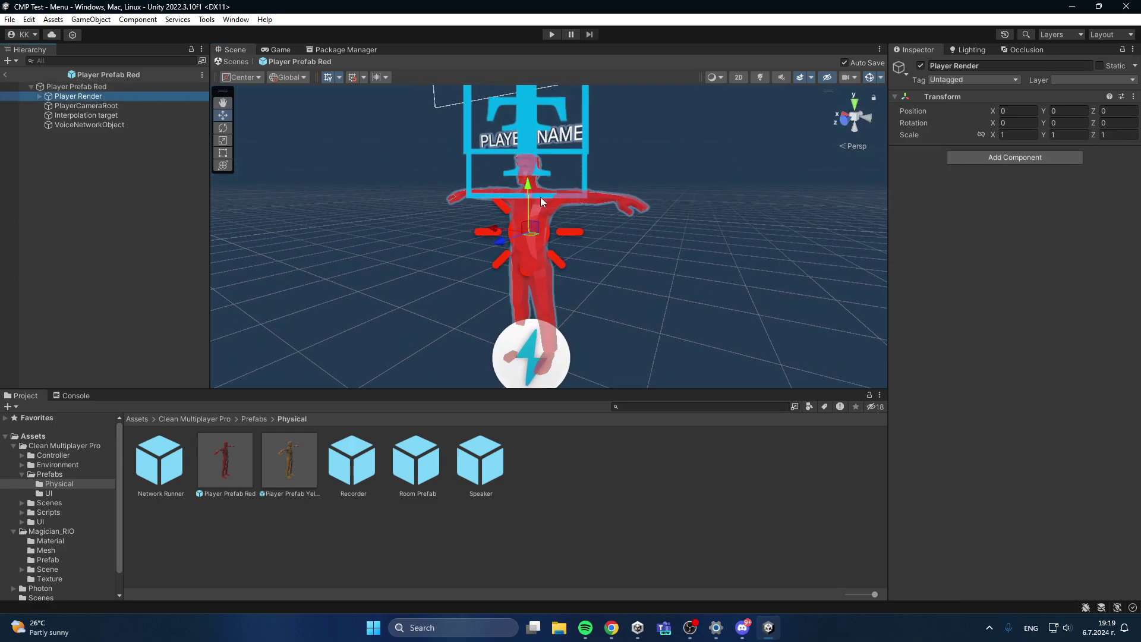
left_click_drag(541, 198, 626, 206, "alt")
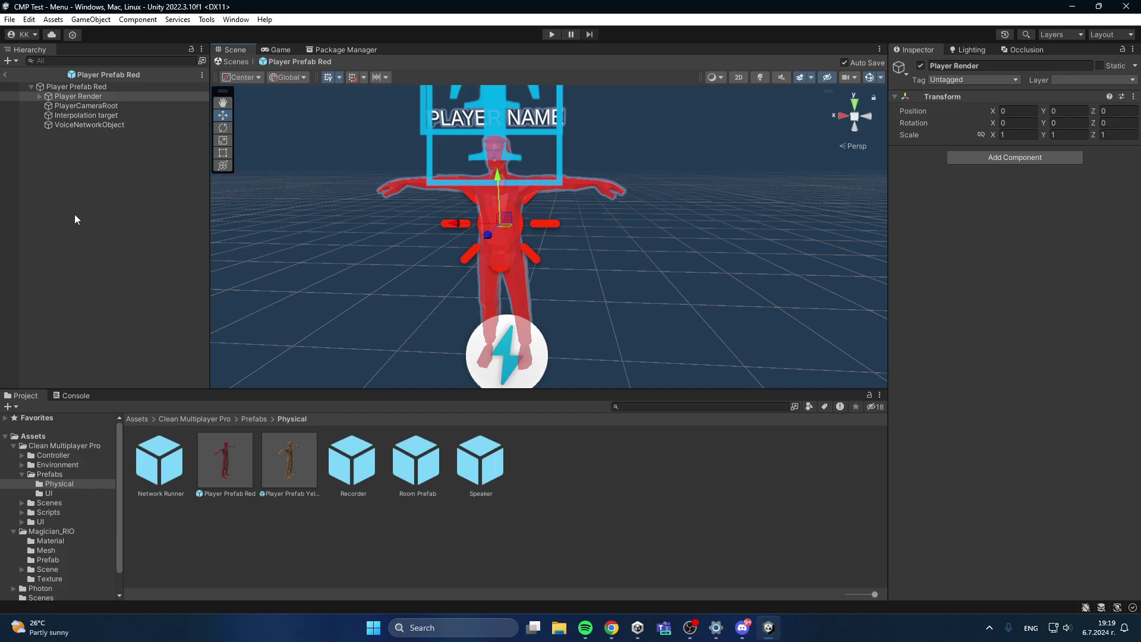
left_click(116, 198)
Add the Magician_RIO prefab from its Prefab folder as the first child of Player Prefab Red.
left_click(181, 418)
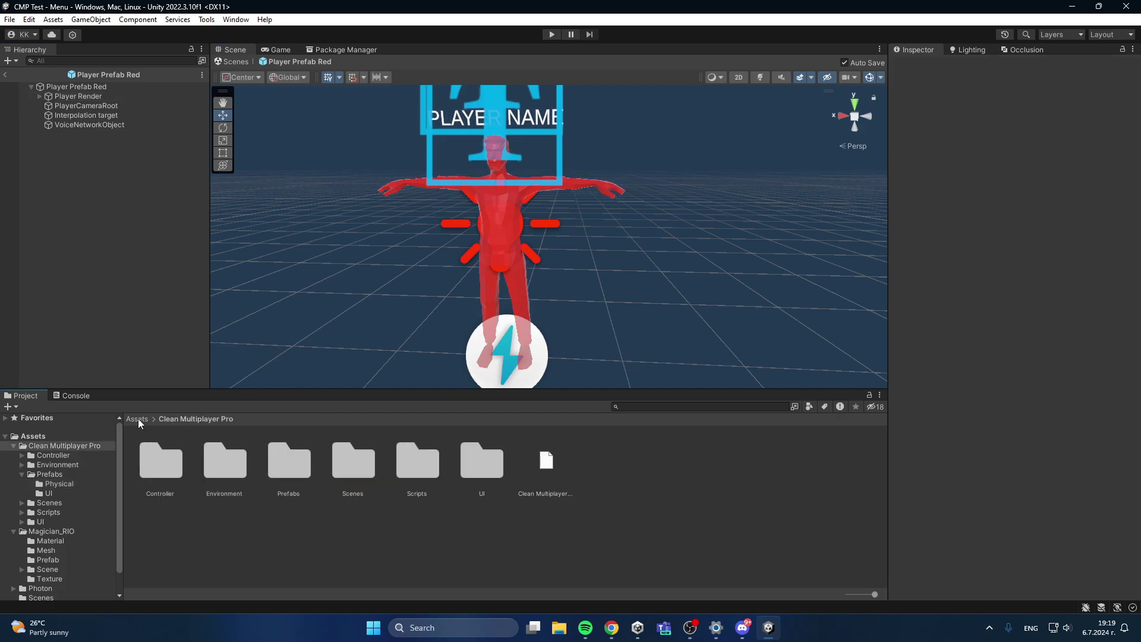
left_click(138, 418)
double_click(227, 466)
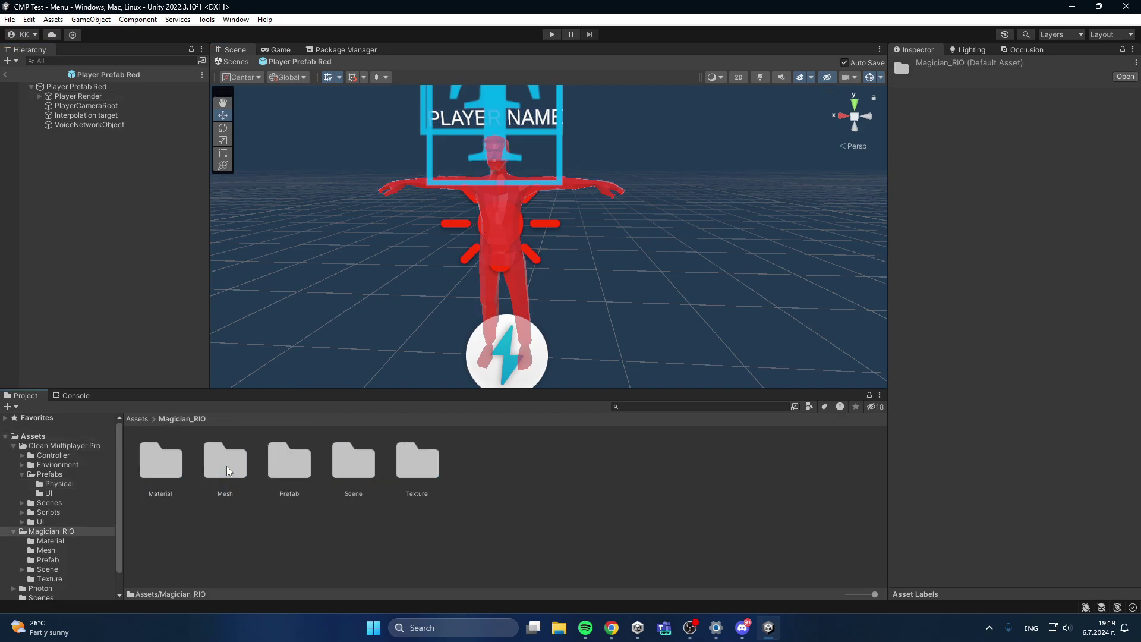
double_click(283, 466)
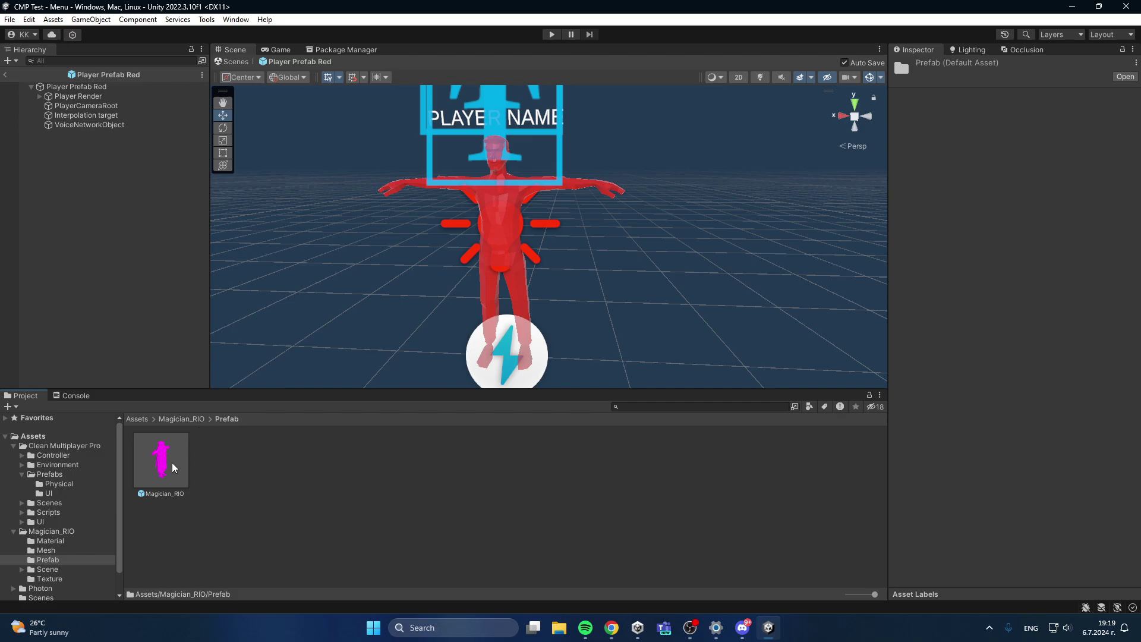
left_click_drag(173, 462, 89, 91)
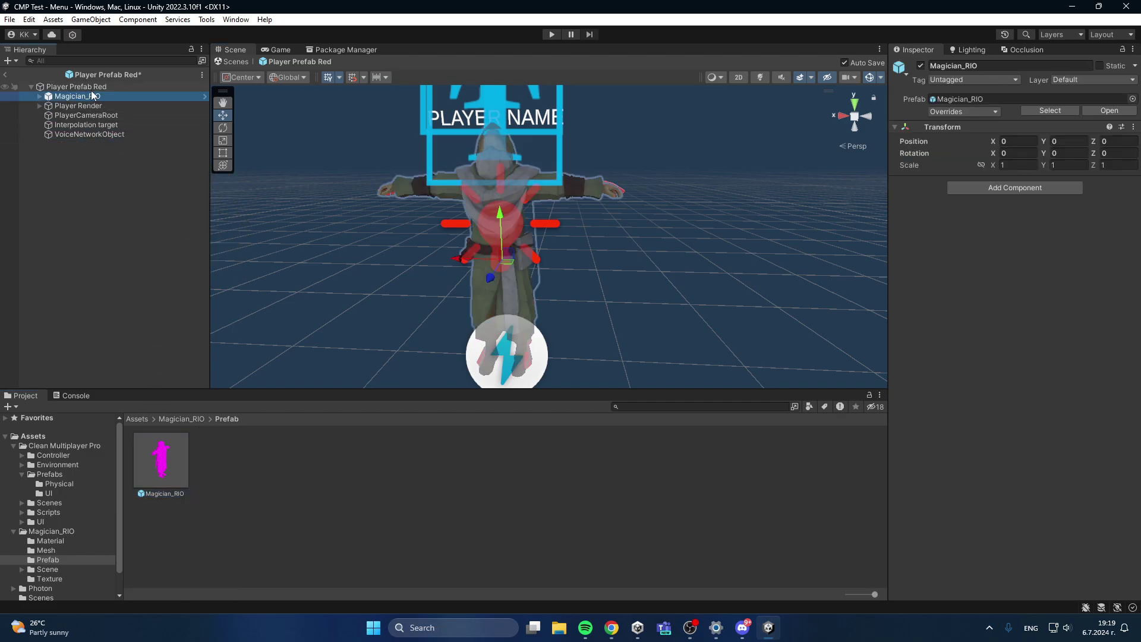
Compare the magician model's size and alignment with the red character, and inspect the root object of Player Prefab Red.
right_click_drag(593, 226, 634, 259)
key("d")
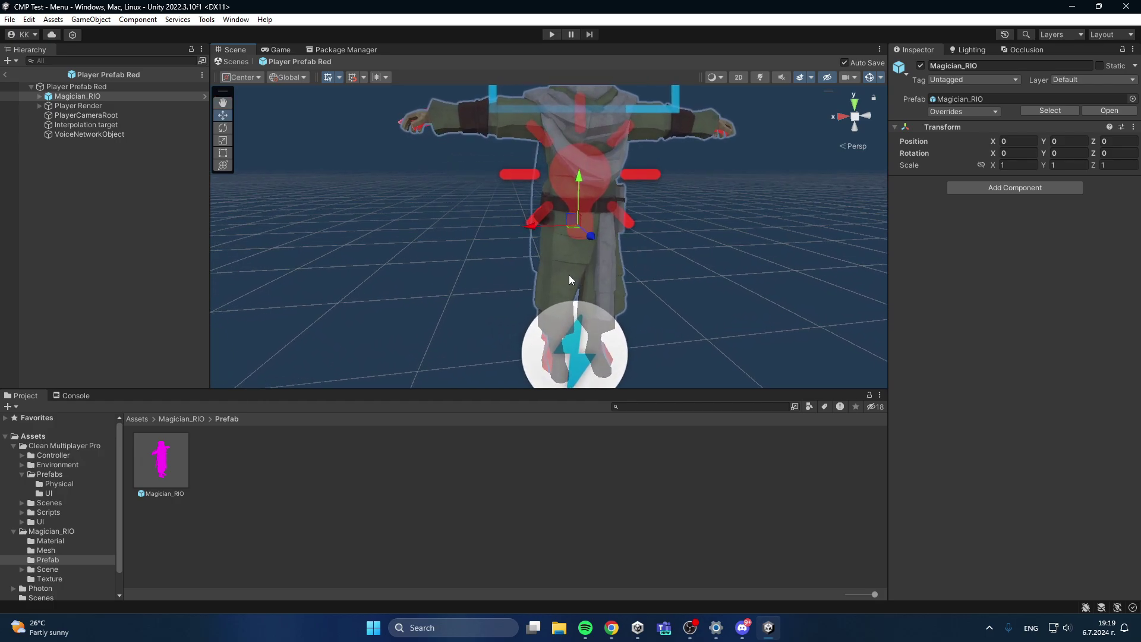
right_click_drag(569, 277, 622, 174)
key("w")
key("s")
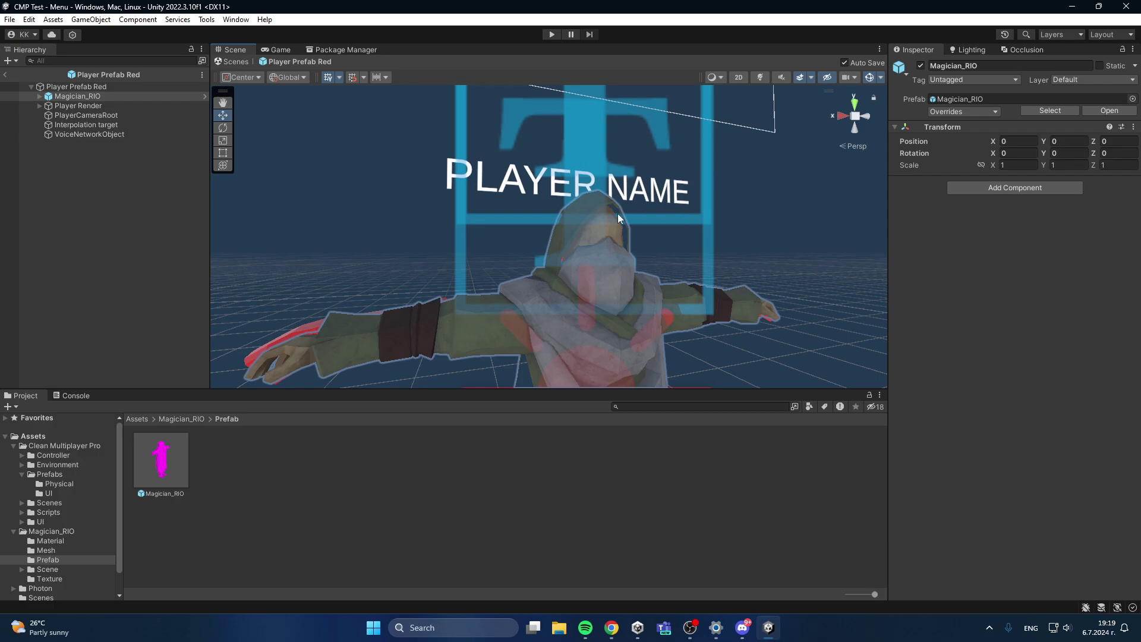
left_click(83, 88)
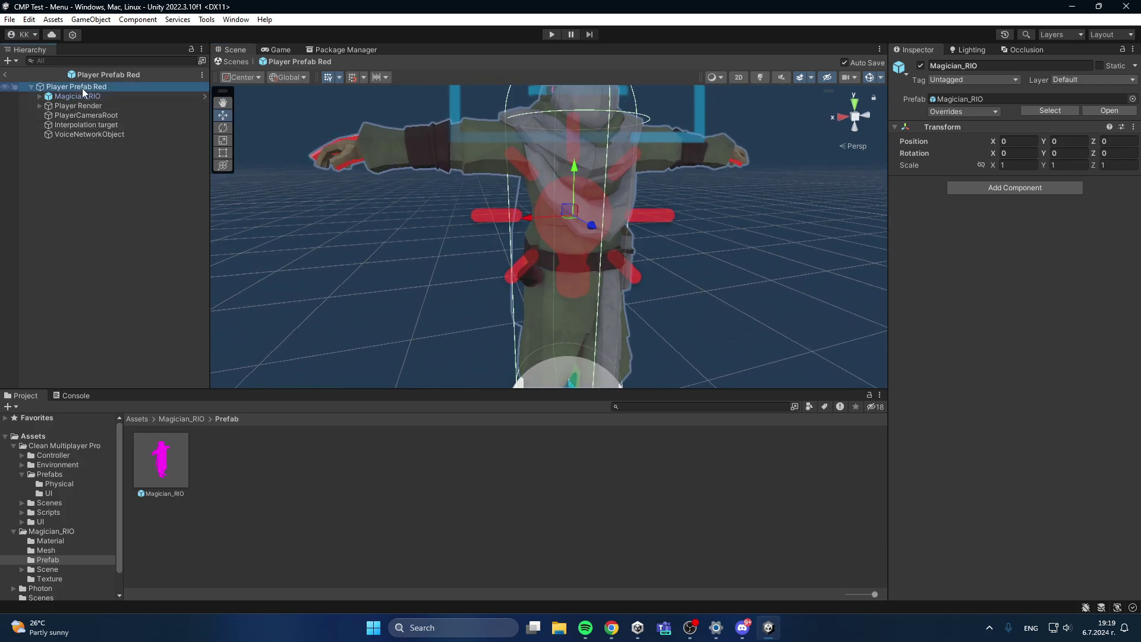
double_click(82, 90)
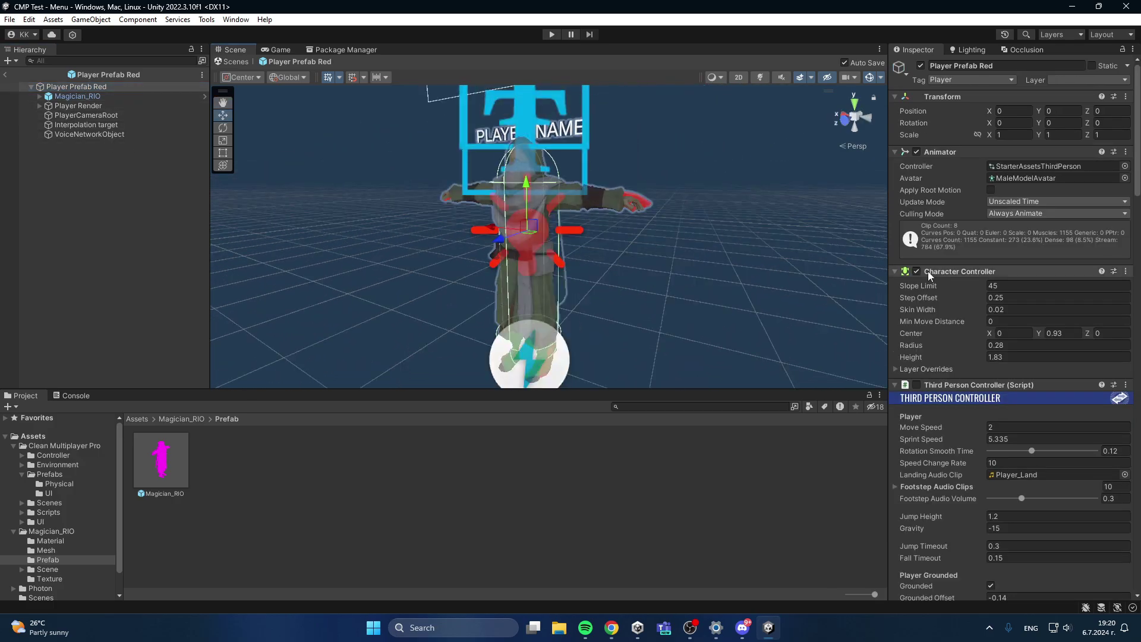
Scale the Magician_RIO object down uniformly to about 0.95 inside Player Prefab Red.
right_click_drag(647, 244, 610, 212)
left_click(78, 96)
left_click_drag(555, 259, 548, 263)
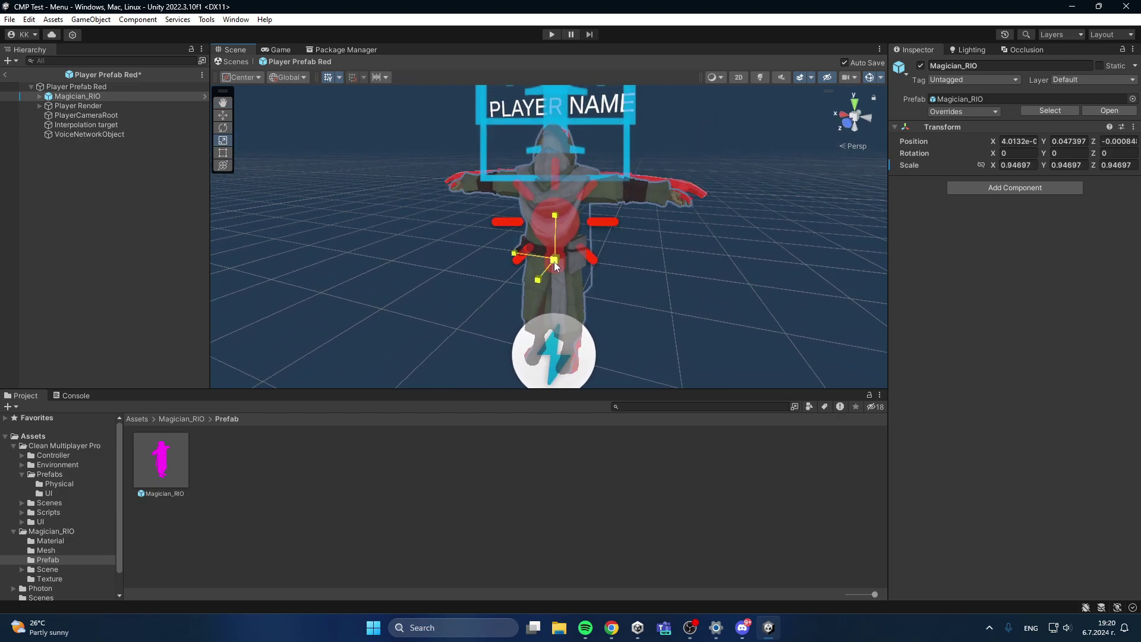
Lower the Magician_RIO object to a Y position of about 0.007 so its feet line up with the red character's.
mouse_move(587, 214)
right_mouse_down()
mouse_move(602, 189)
mouse_move(600, 208)
mouse_move(606, 196)
mouse_move(611, 208)
mouse_move(604, 186)
mouse_move(615, 189)
right_mouse_up()
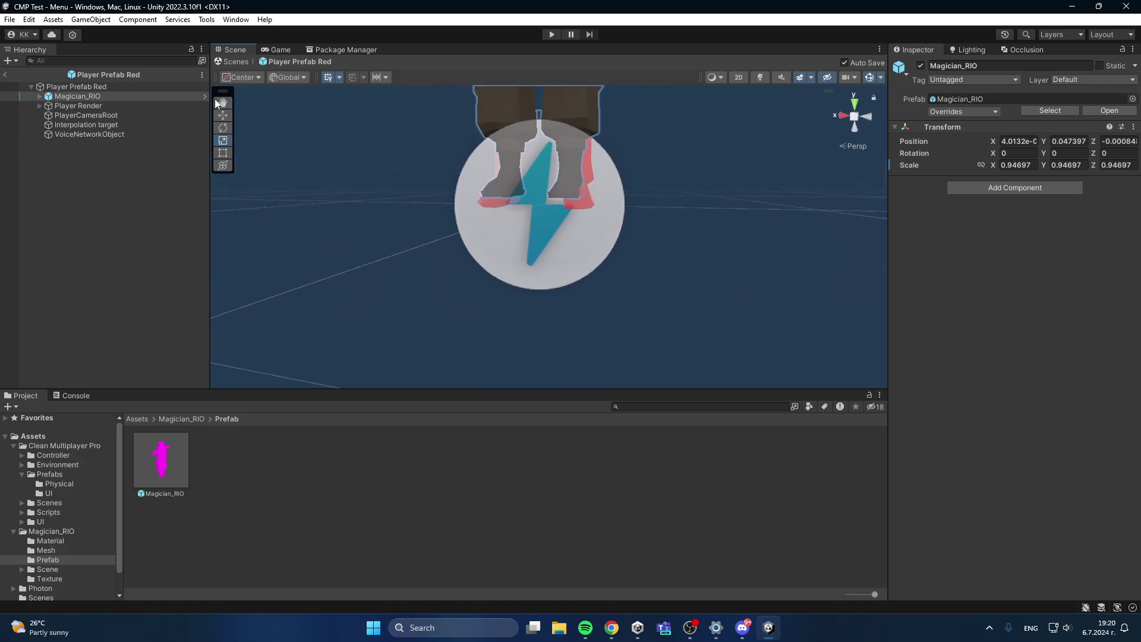
left_click(221, 115)
right_click_drag(553, 151, 551, 155)
left_click_drag(541, 145, 541, 150)
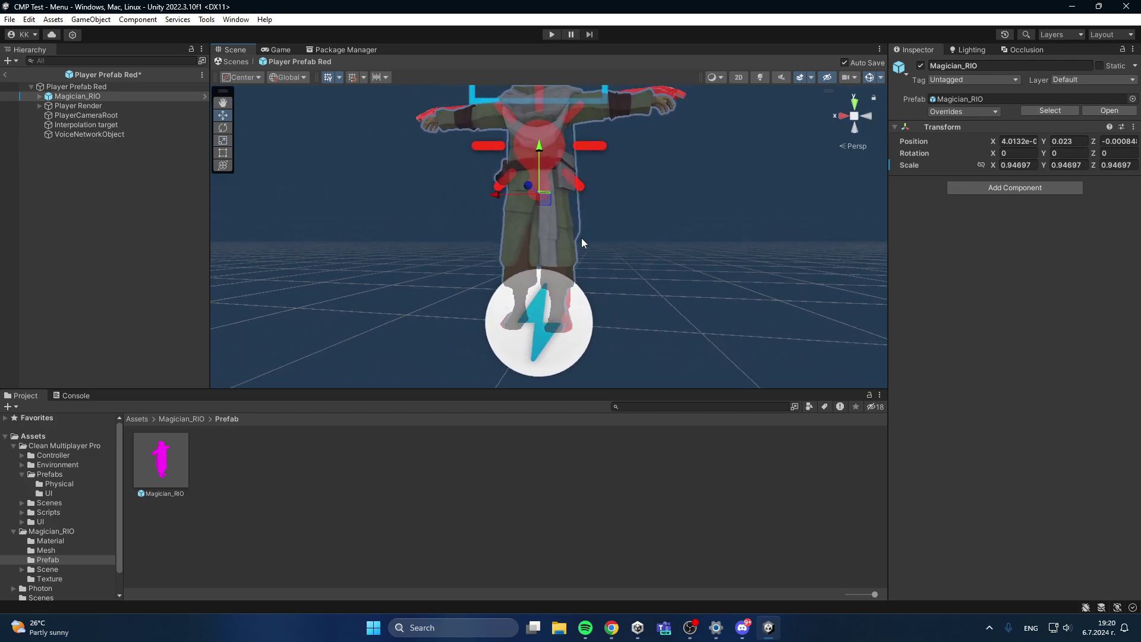
mouse_move(582, 238)
right_mouse_down()
mouse_move(572, 316)
mouse_move(580, 280)
mouse_move(546, 127)
right_mouse_up()
left_click_drag(538, 123, 541, 125)
right_click_drag(541, 124, 644, 365)
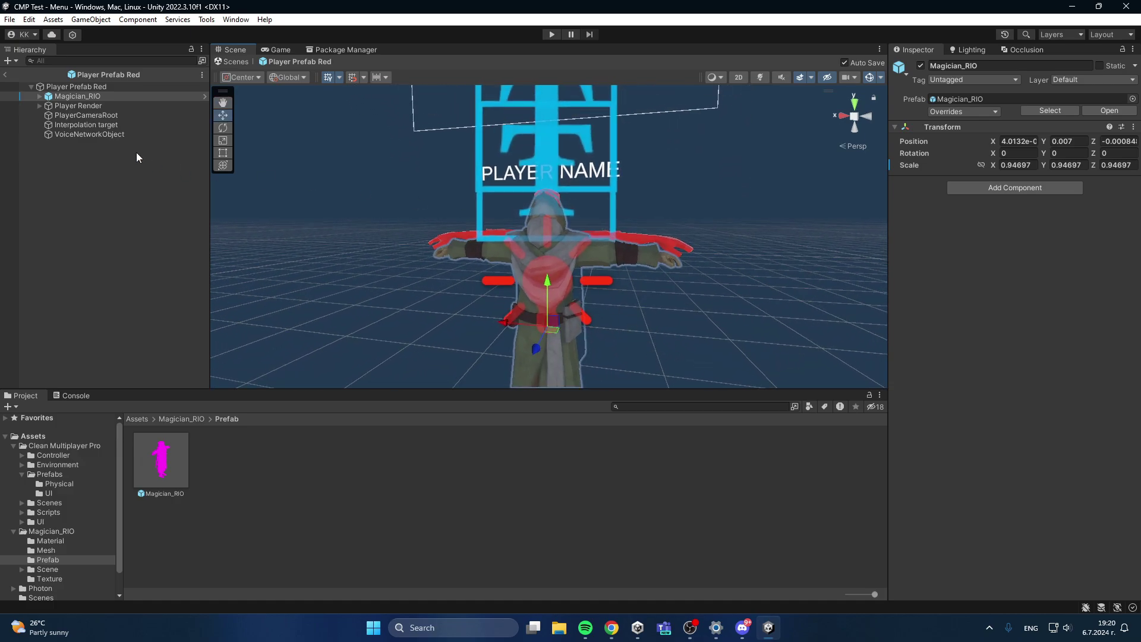
Scale the Magician_RIO object up uniformly to about 0.955 inside Player Prefab Red.
left_click(76, 87)
key("w")
right_click_drag(611, 198, 619, 241)
key("s")
left_click(78, 95)
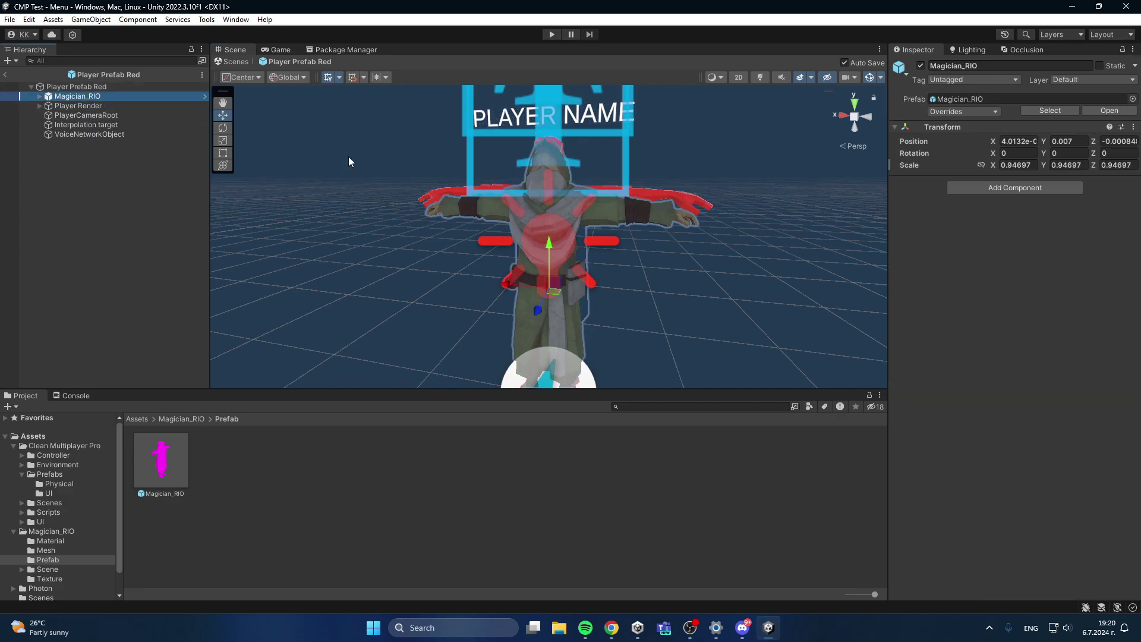
left_click(222, 140)
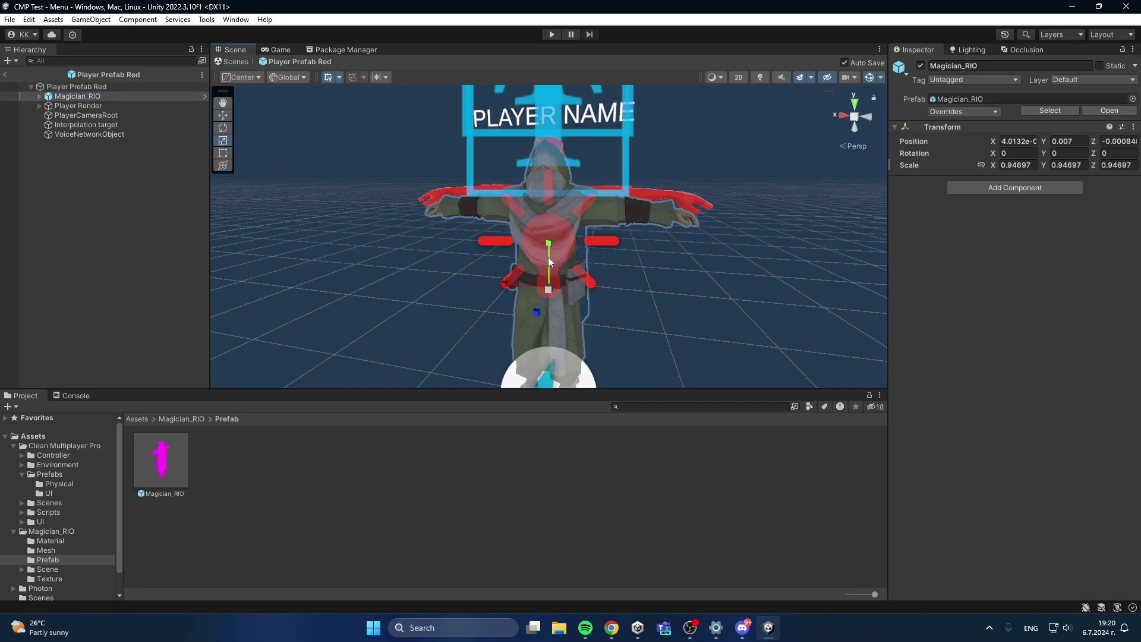
left_click_drag(549, 289, 549, 287)
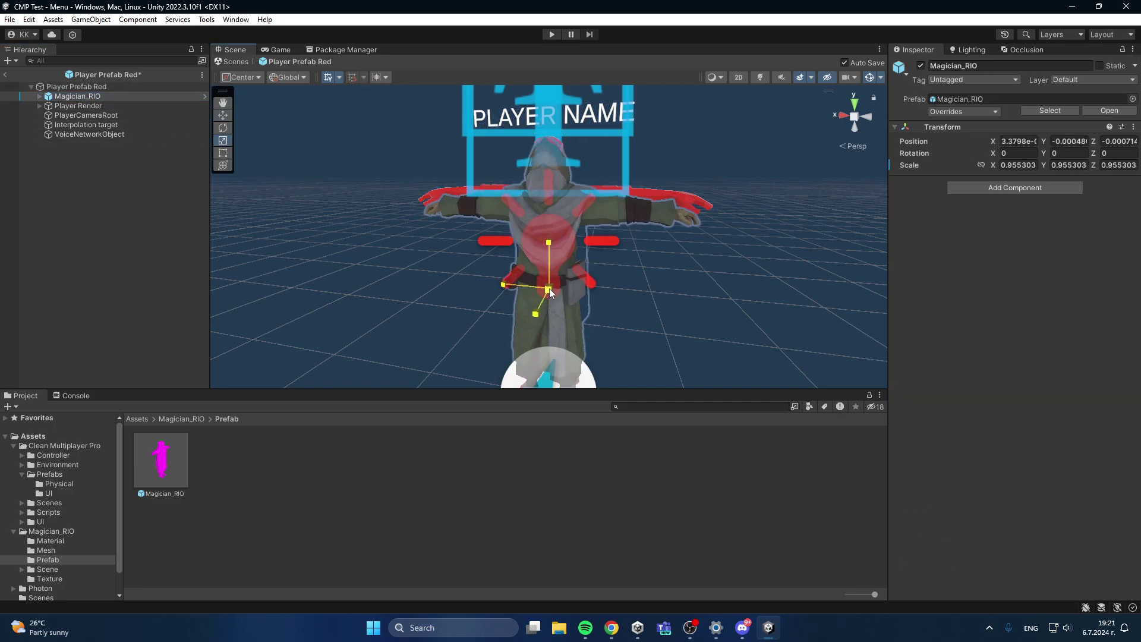
Raise the Magician_RIO object to a Y position of about 0.013 and check its alignment with the red character.
right_click_drag(608, 288, 613, 239)
key("q")
key("w")
left_click_drag(613, 240, 616, 270, "alt")
right_click_drag(616, 270, 619, 313)
key("s")
left_click(644, 230)
right_click_drag(644, 230, 646, 282)
key("w")
left_click_drag(645, 282, 437, 161, "alt")
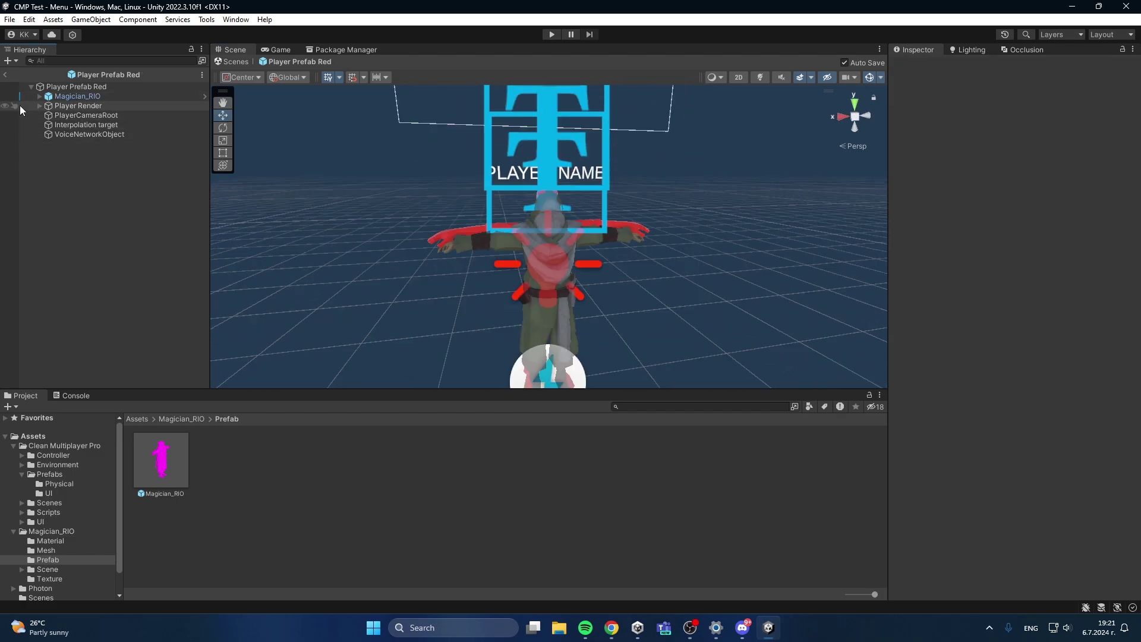
Delete lpMaleG and rig_CharRoot from Player Render, and nest Magician_RIO under Player Render as its last child.
left_click(39, 105)
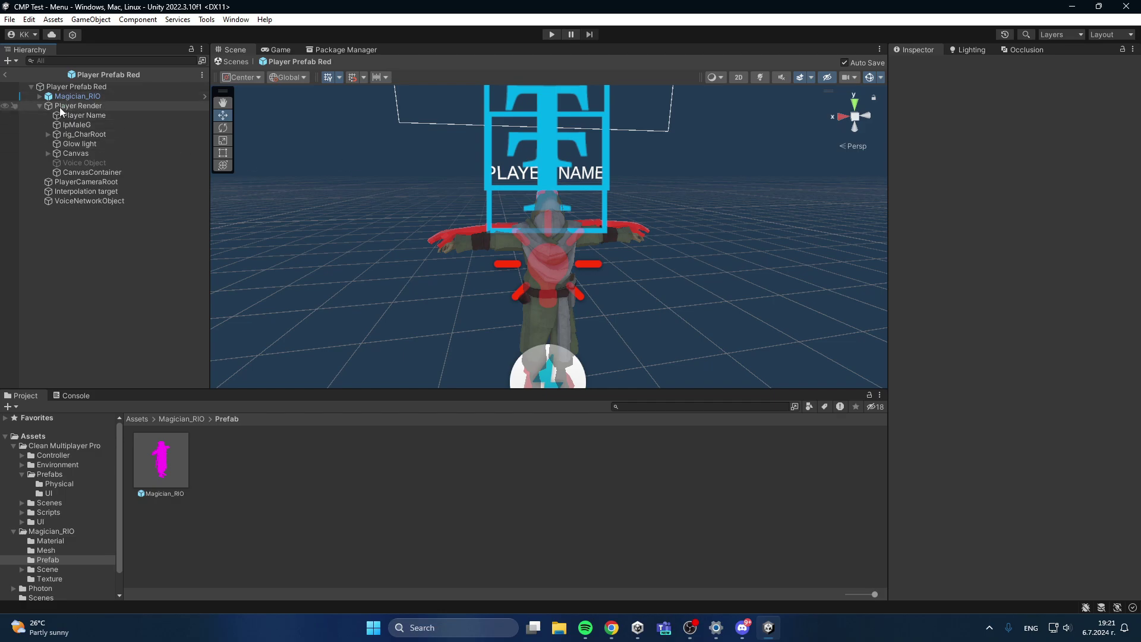
left_click(60, 107)
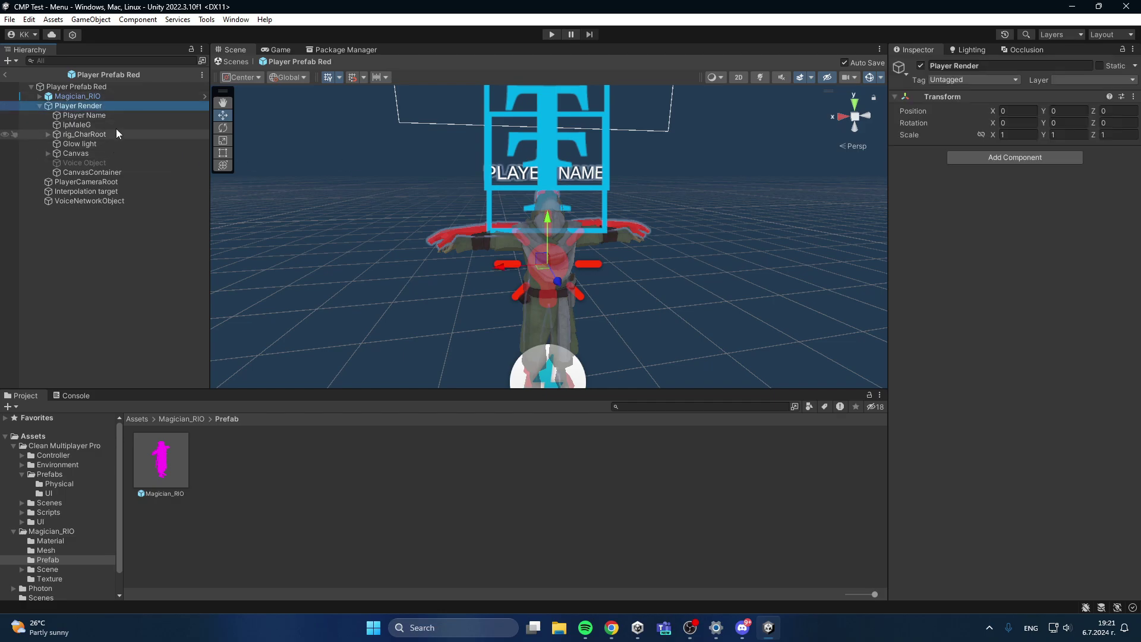
left_click(84, 134)
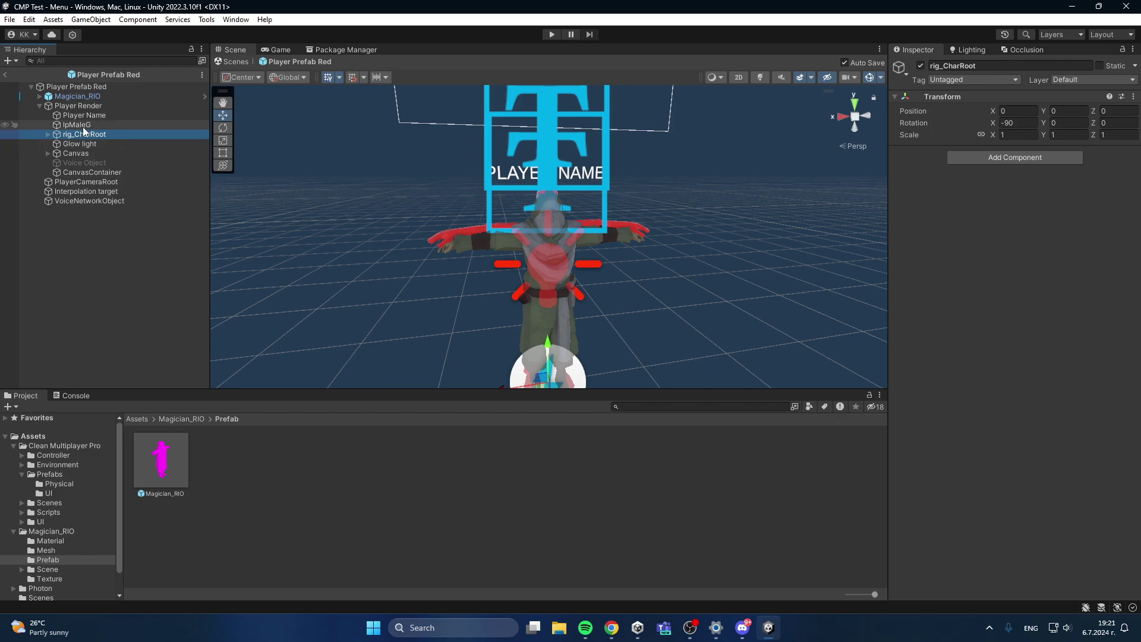
left_click(84, 125)
key("Delete")
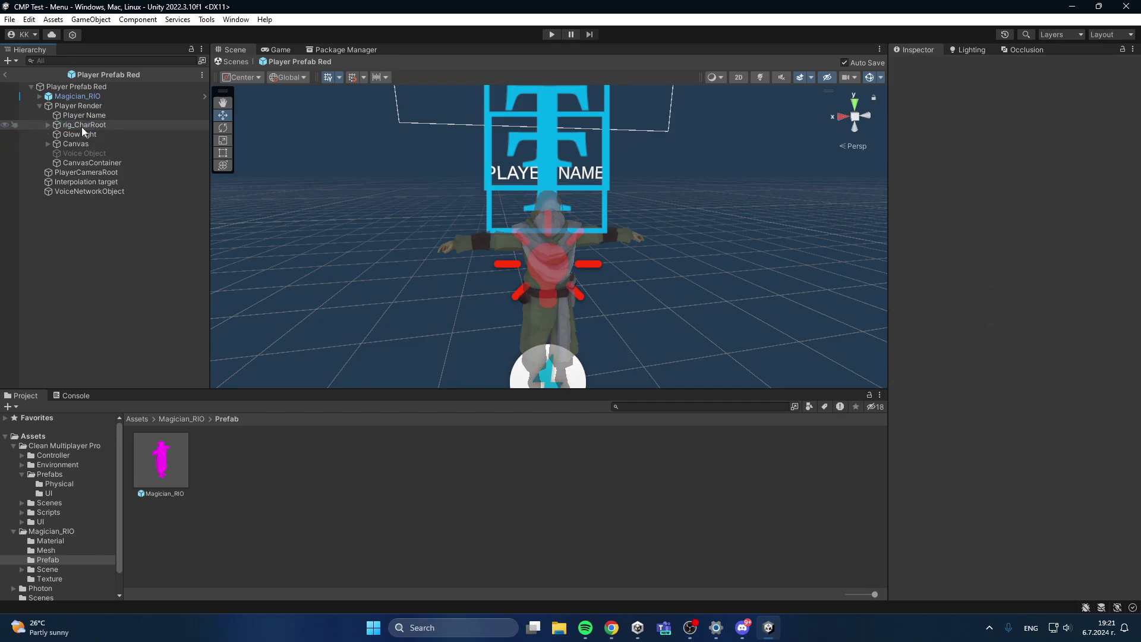
left_click(83, 125)
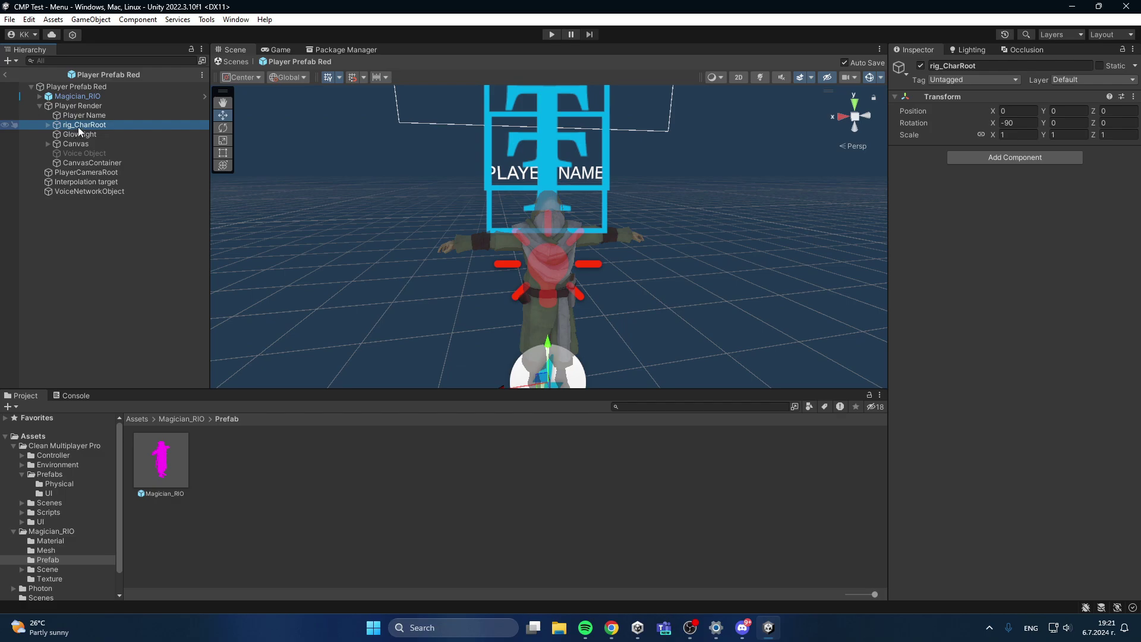
key("Delete")
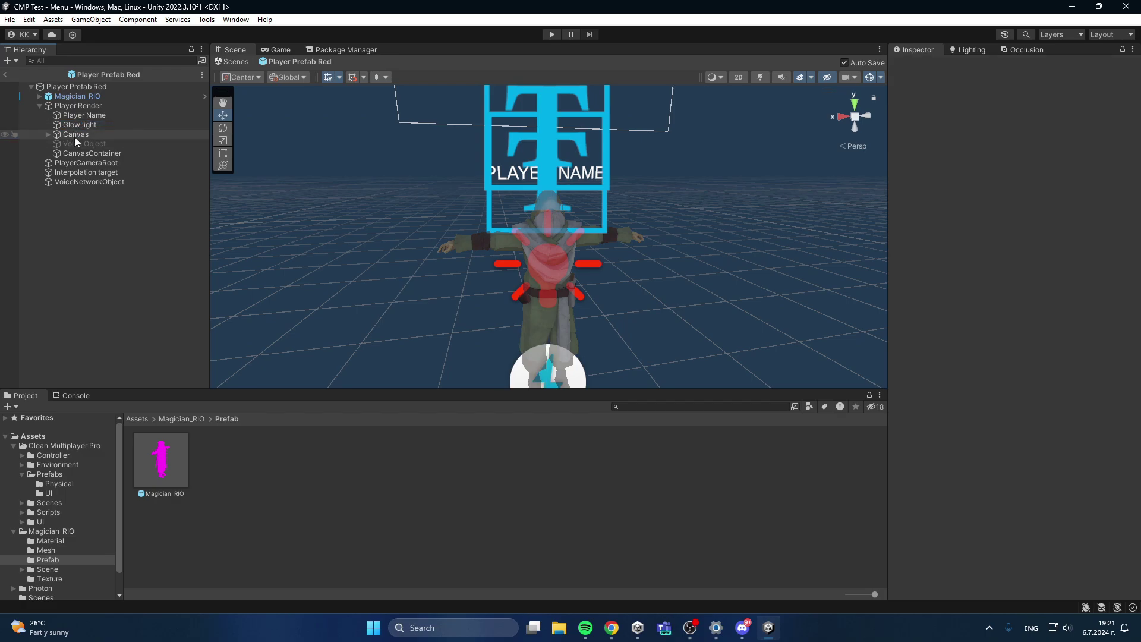
left_click(40, 105)
left_click_drag(59, 99, 85, 104)
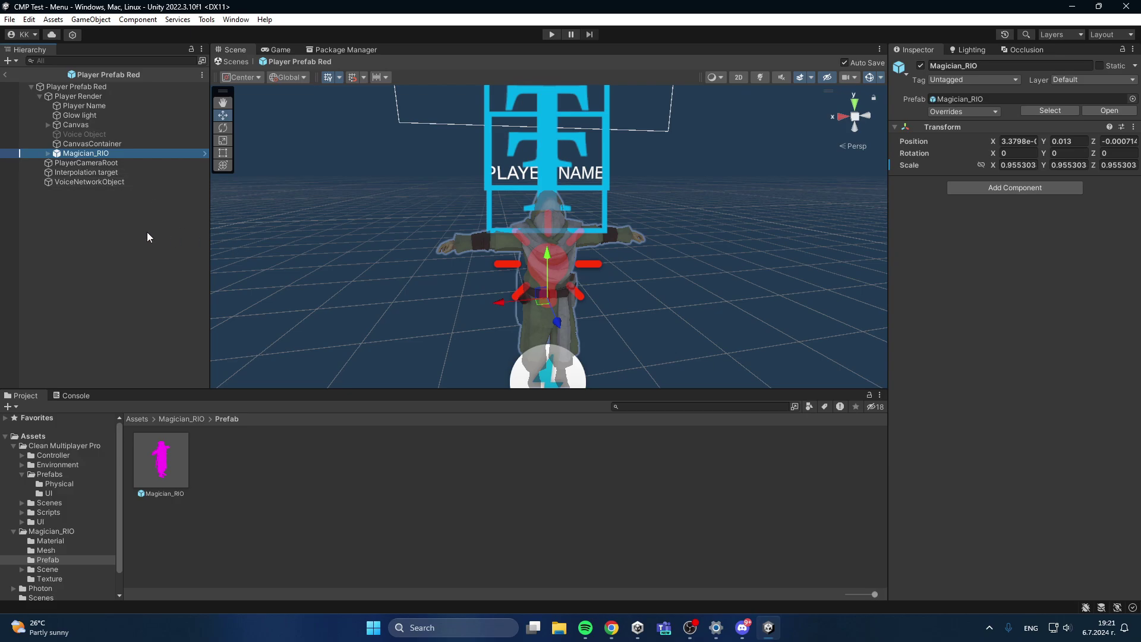
Assign the Magician_RIO_UnityAvatar from the Magician_RIO Mesh folder as the Animator's avatar on Player Prefab Red.
left_click(73, 86)
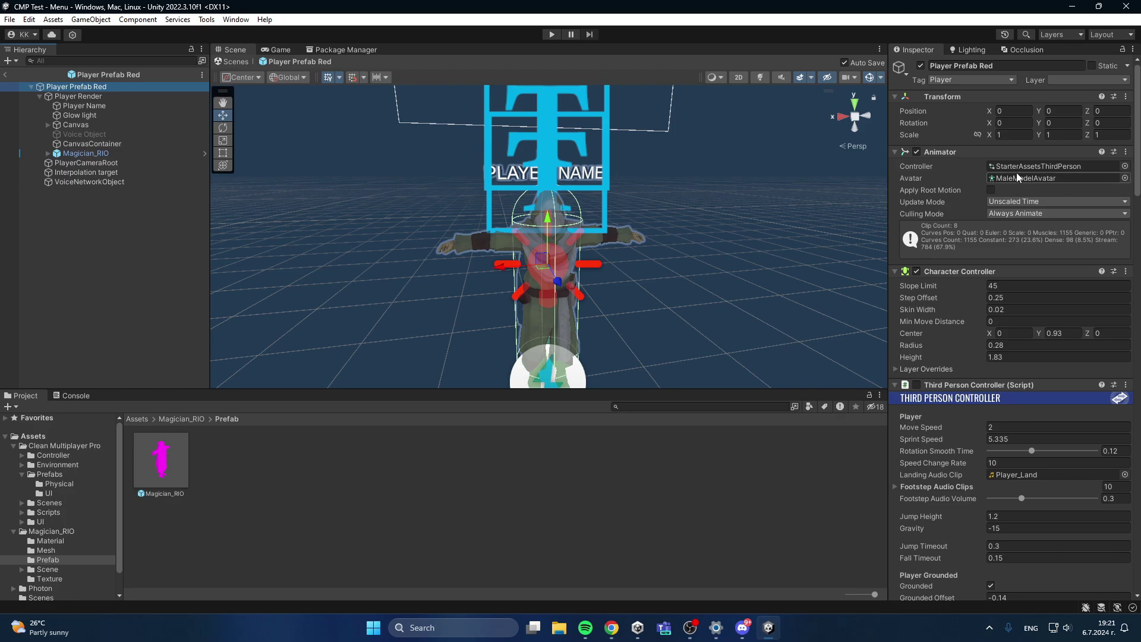
left_click(181, 417)
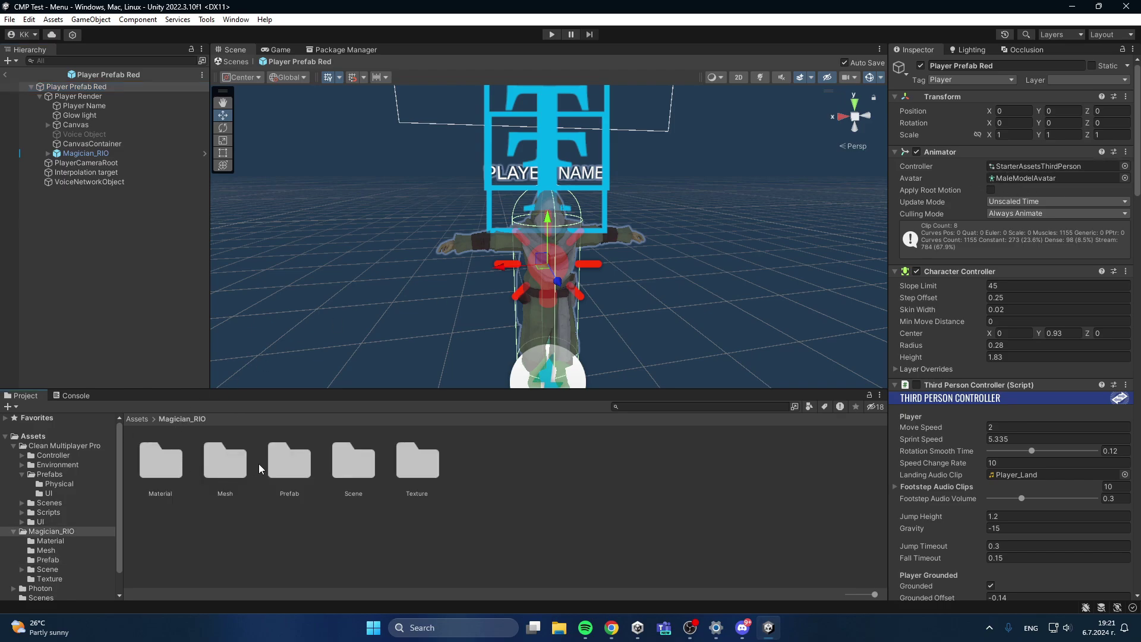
double_click(227, 465)
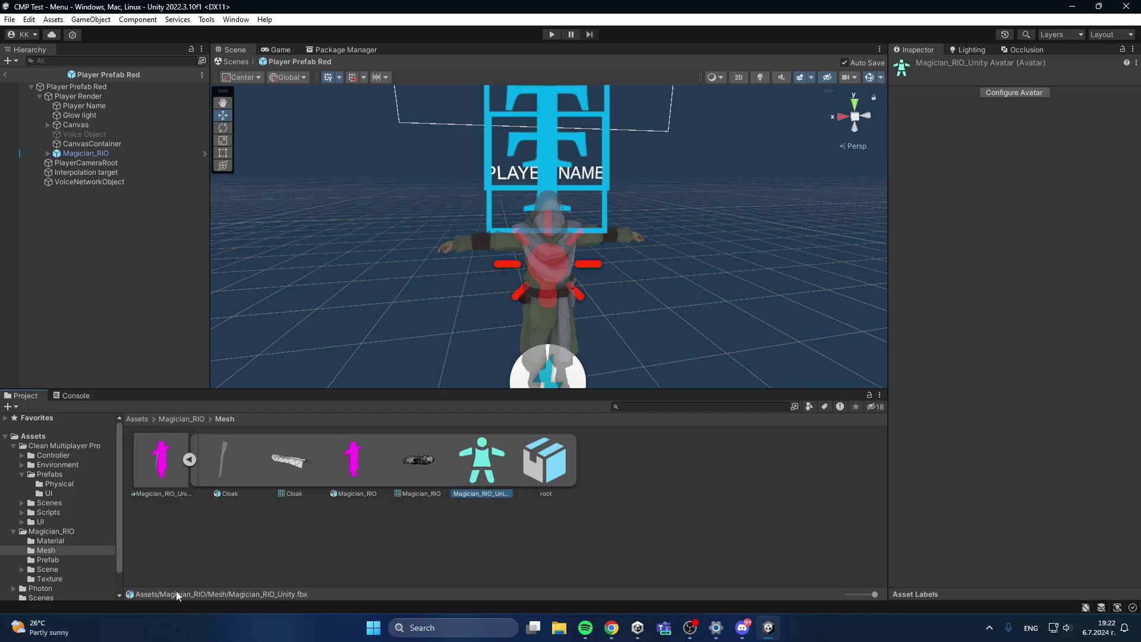
left_click(84, 153)
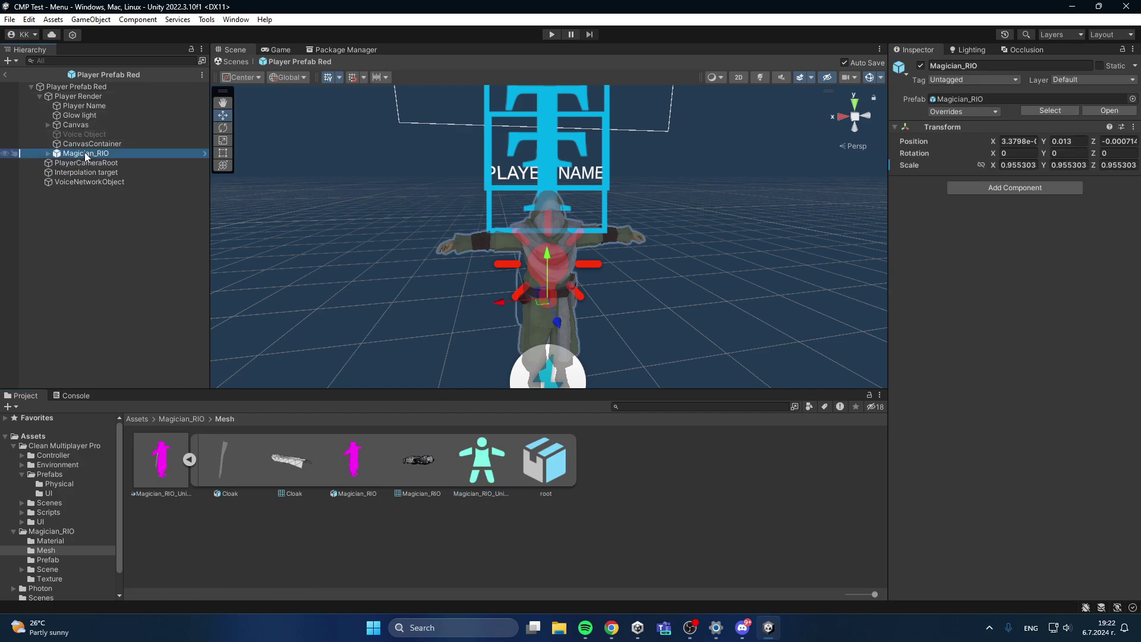
left_click(94, 86)
left_click_drag(482, 460, 1041, 182)
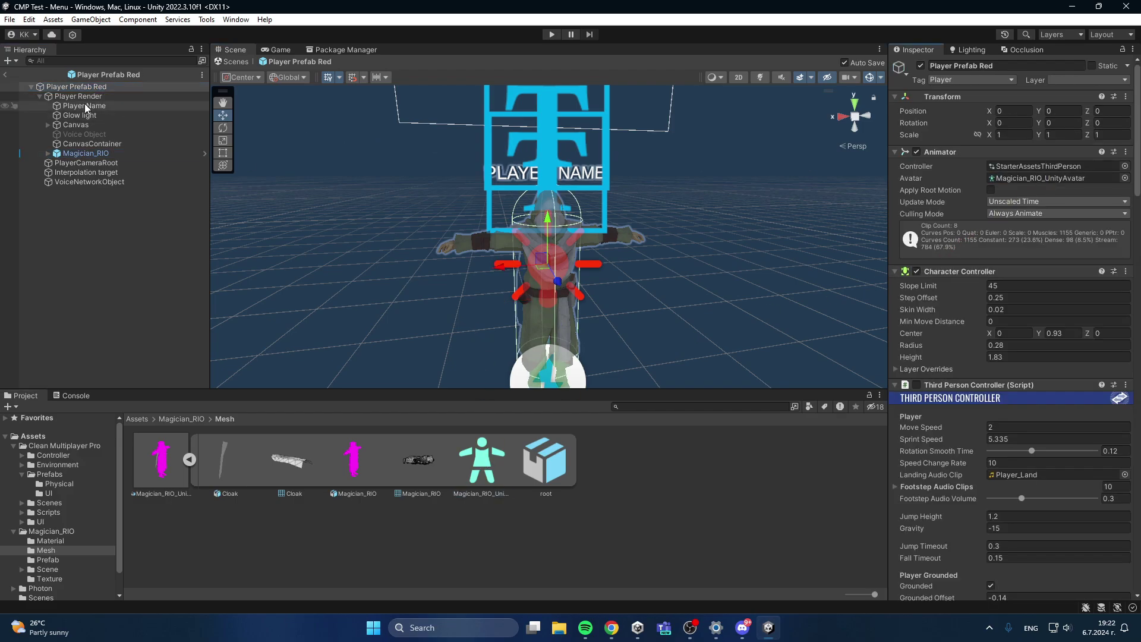
Leave prefab editing for the Menu scene and save the scene.
left_click(5, 74)
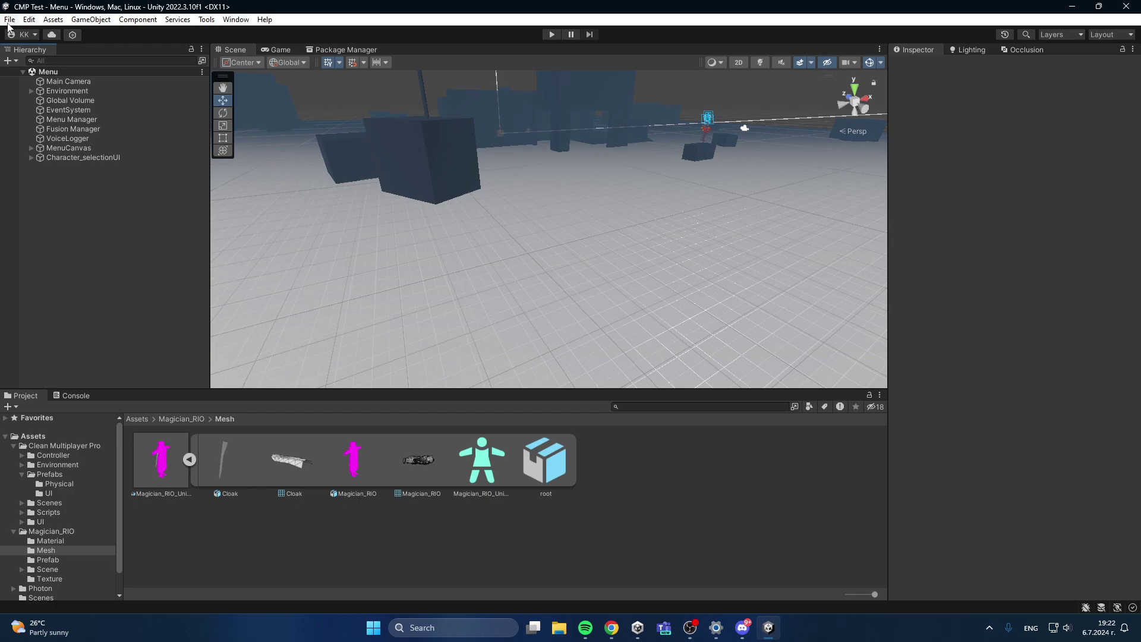
left_click(9, 20)
left_click(48, 77)
Run the game, enter the username "wad" with the Red character chosen, and join a room.
left_click(553, 35)
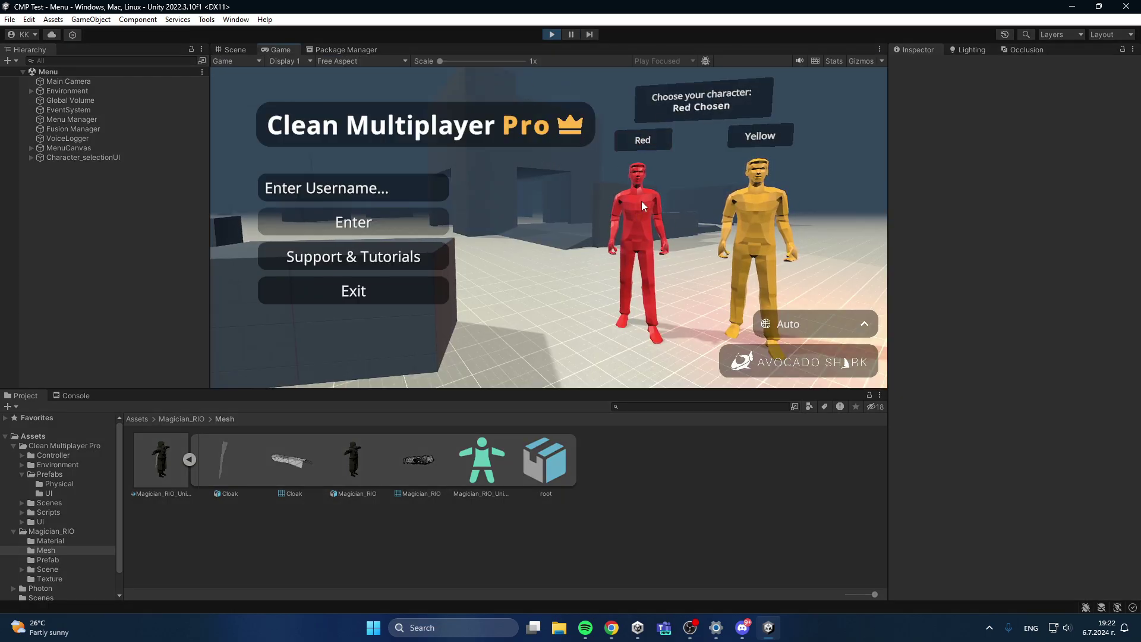
left_click(324, 185)
type("wad")
left_click(318, 217)
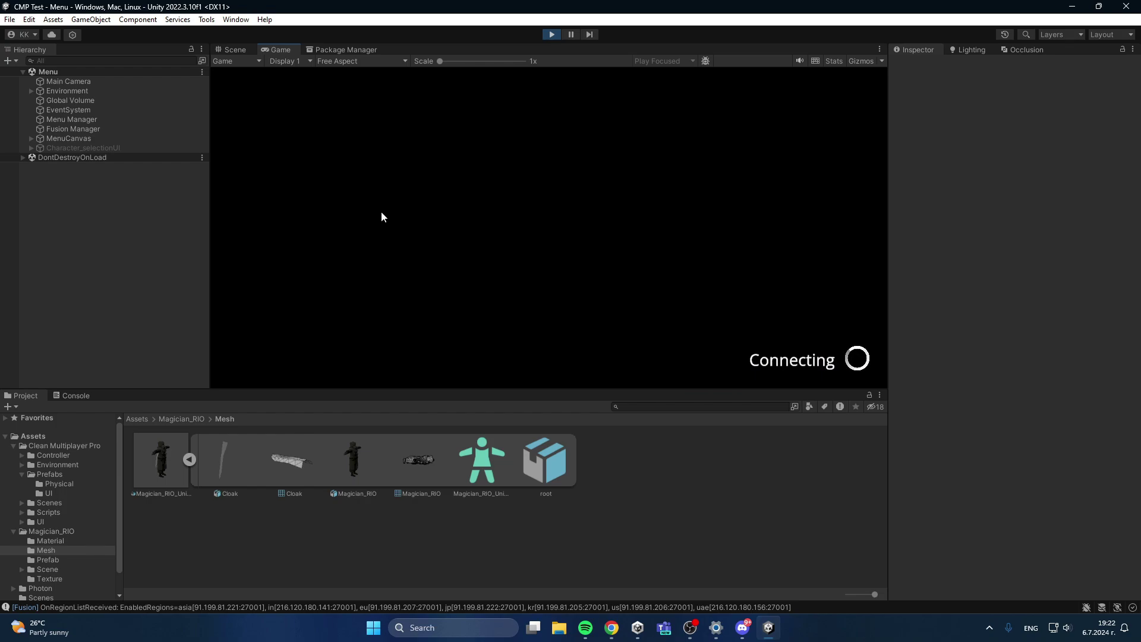
left_click(661, 297)
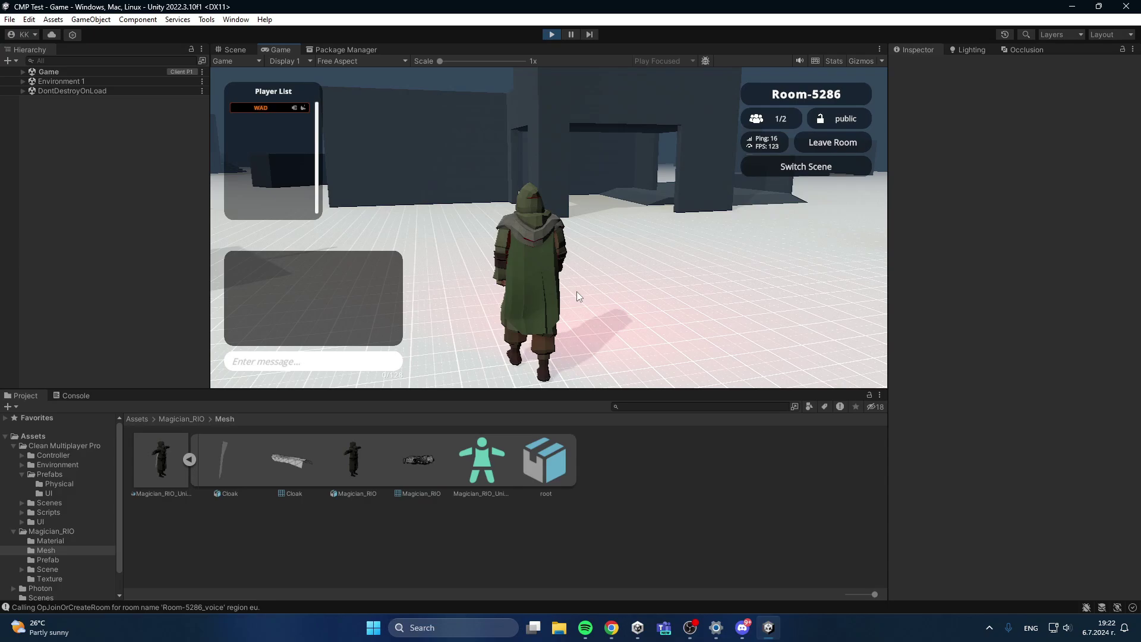
Test the new player model in the room by walking, running around and jumping.
key("s")
key("w")
key("space")
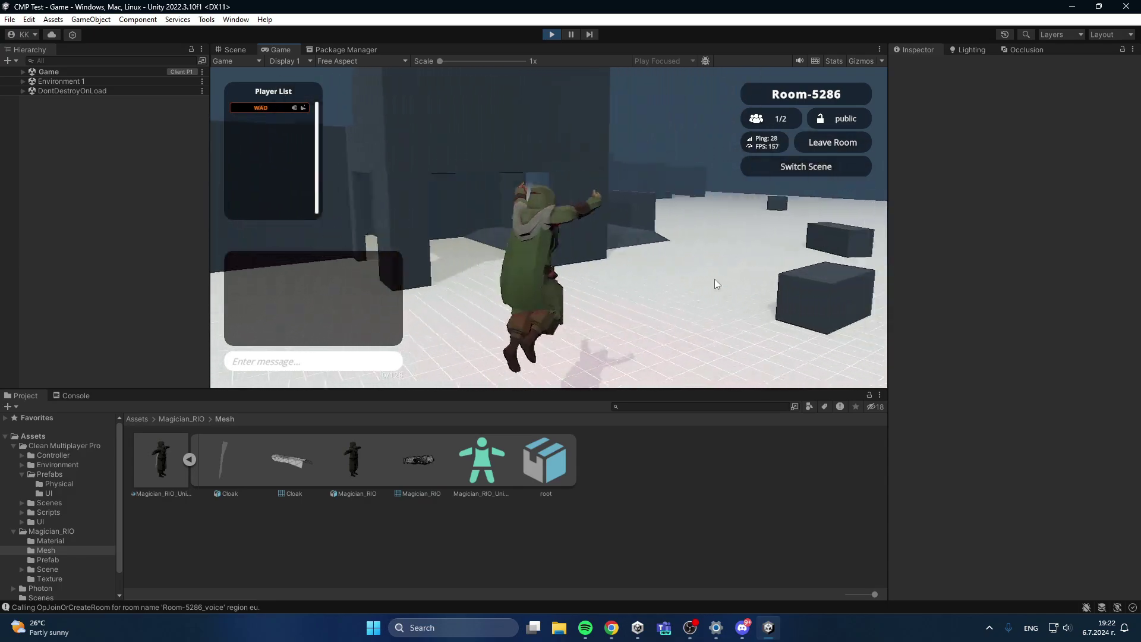
key("w")
key("space")
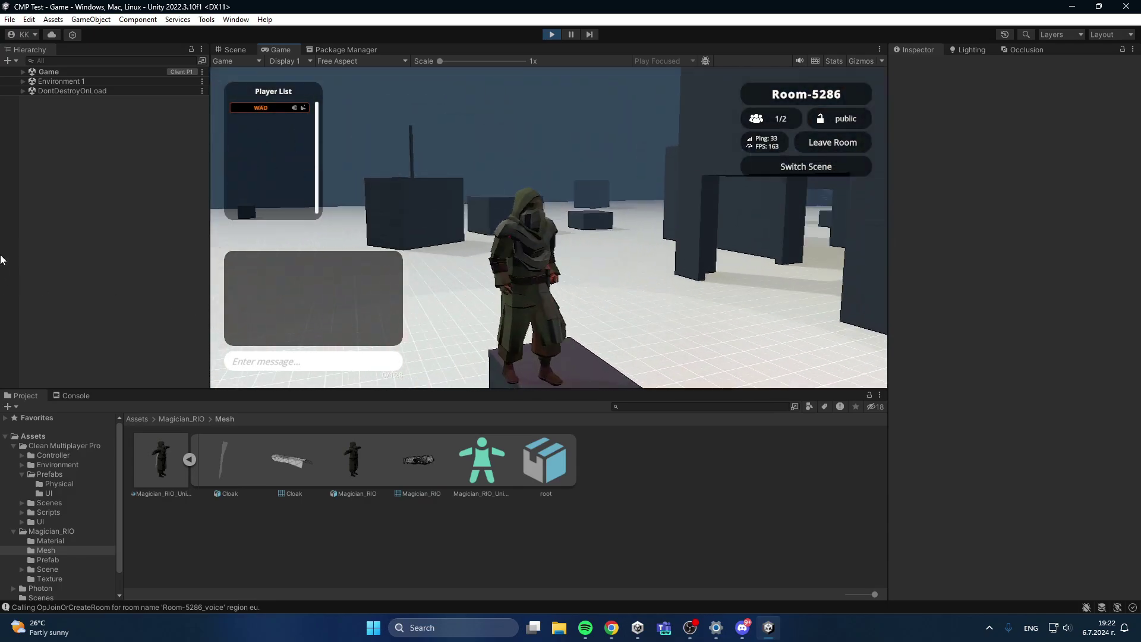